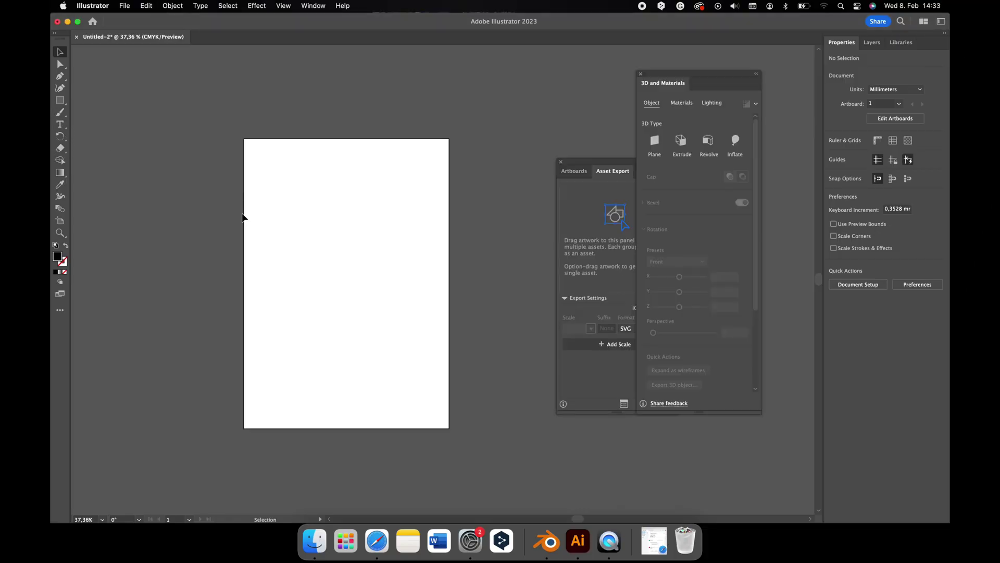
Step: Add a point-text line reading CHROME with a dark red fill in the artboard's upper half
alt+scroll(243, 218, up, 3)
click(60, 124)
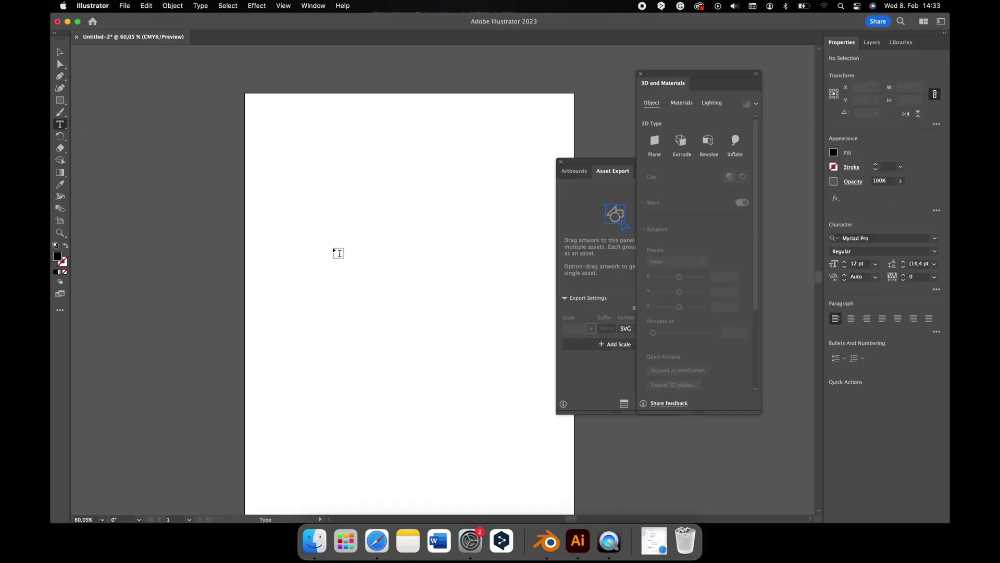
click(364, 245)
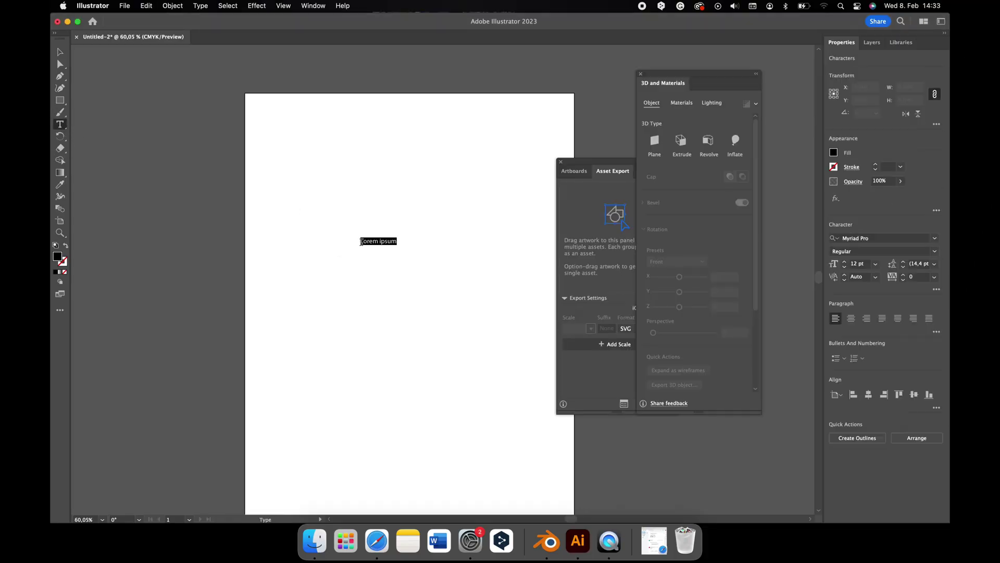
click(834, 153)
click(795, 189)
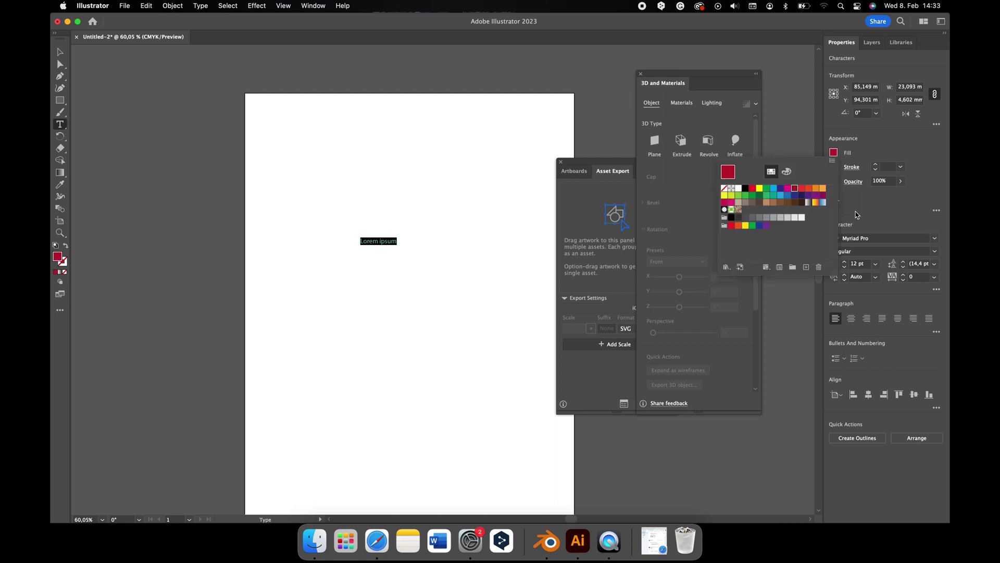
click(391, 242)
click(370, 241)
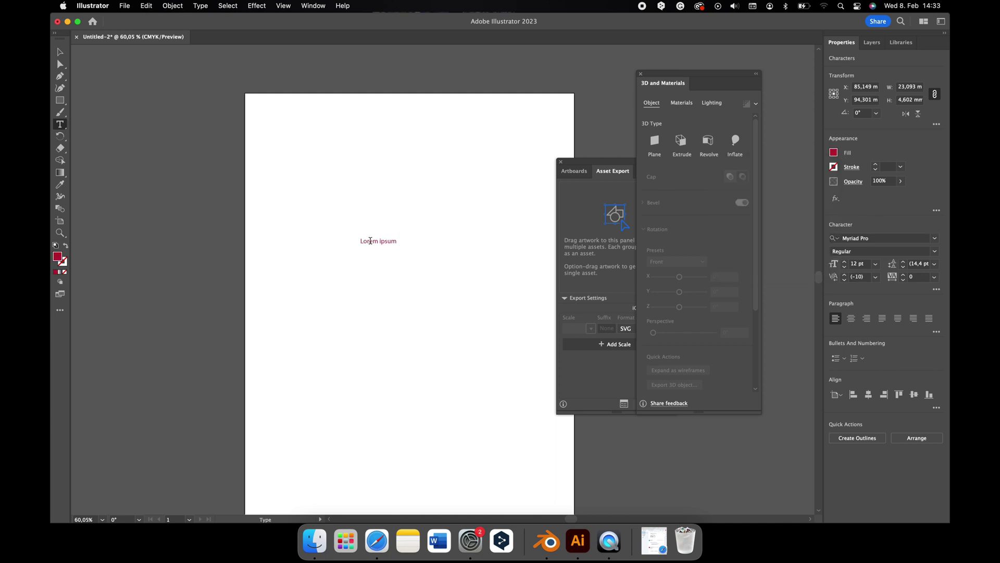
triple_click(359, 240)
text(CHROME)
Step: Set the CHROME text's width to 200 mm and move it onto the artboard at about X 103 mm, Y 103 mm
click(60, 53)
click(902, 88)
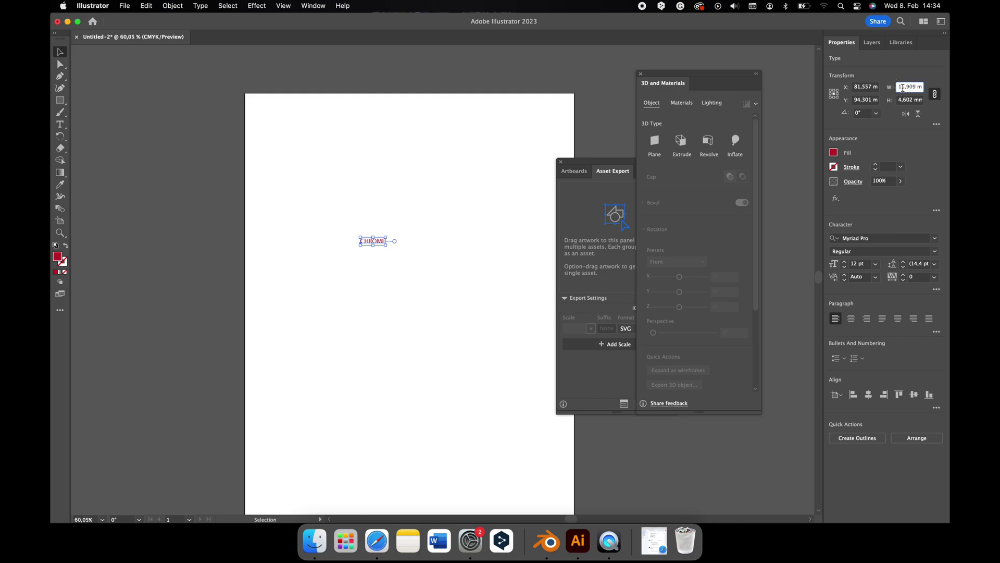
text(200)
key(Return)
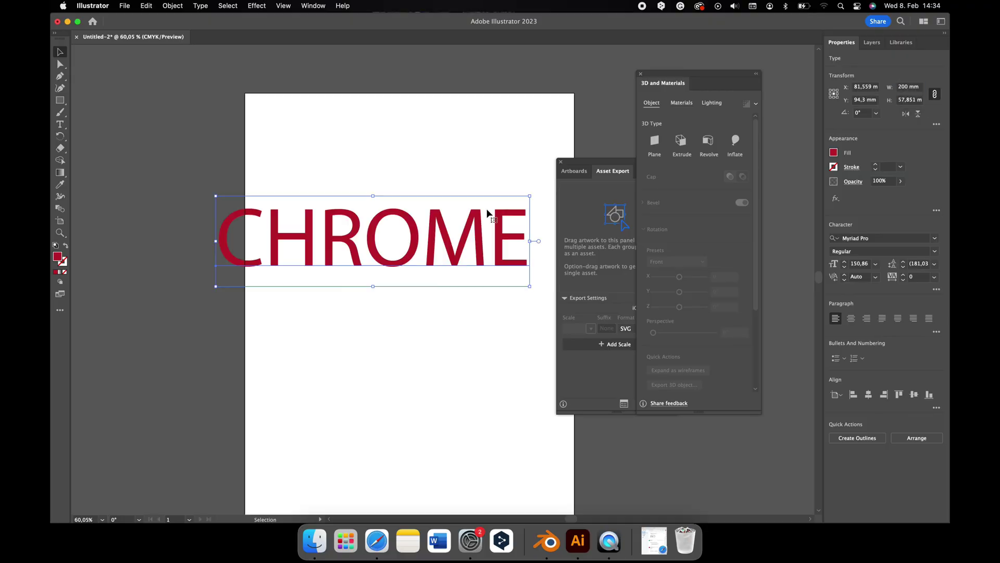
drag(475, 232, 507, 245)
alt+scroll(506, 246, down, 2)
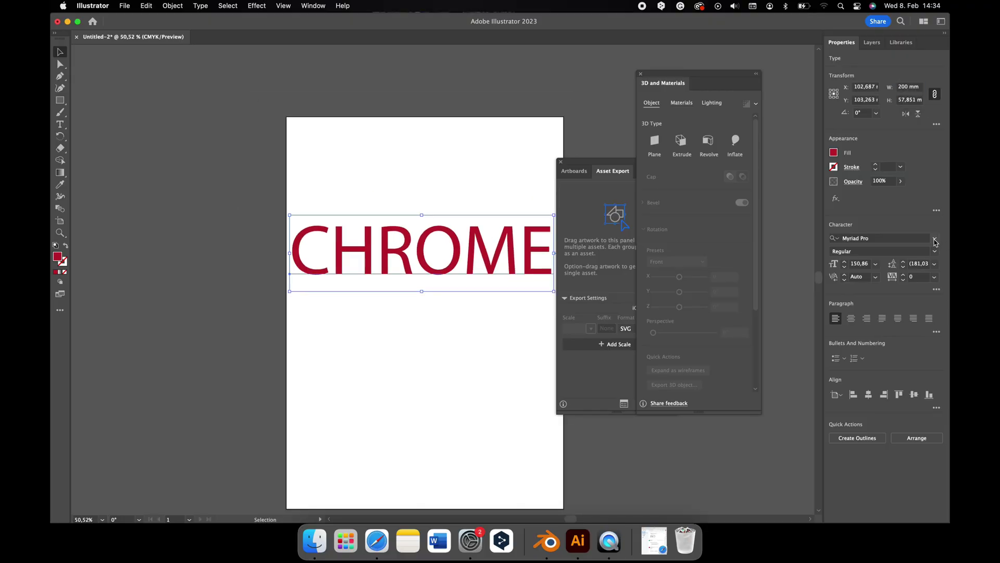
Step: Change the CHROME text's font to ZAMRUDS and shift it to about X 98 mm, Y 111 mm
click(935, 240)
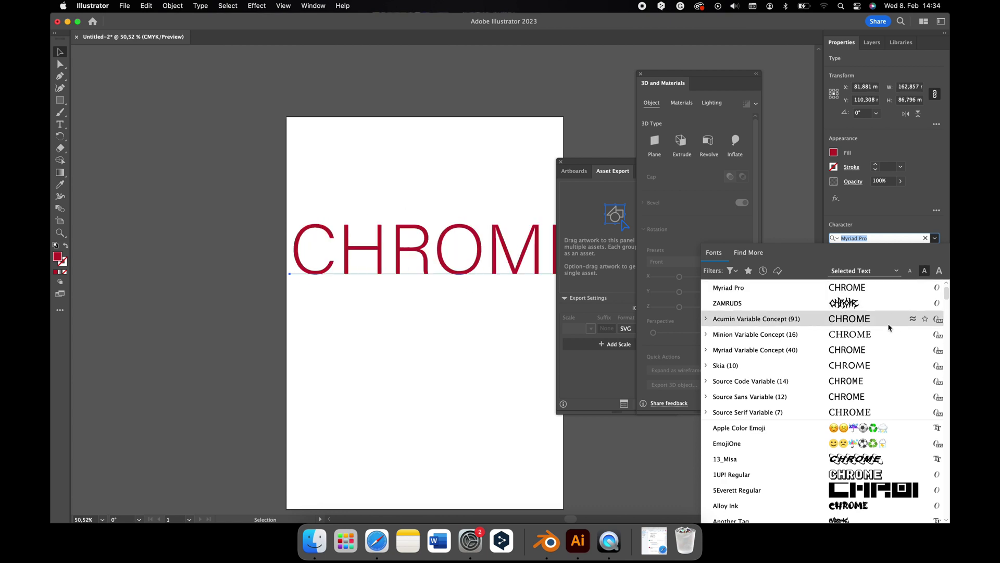
scroll(880, 416, down, 10)
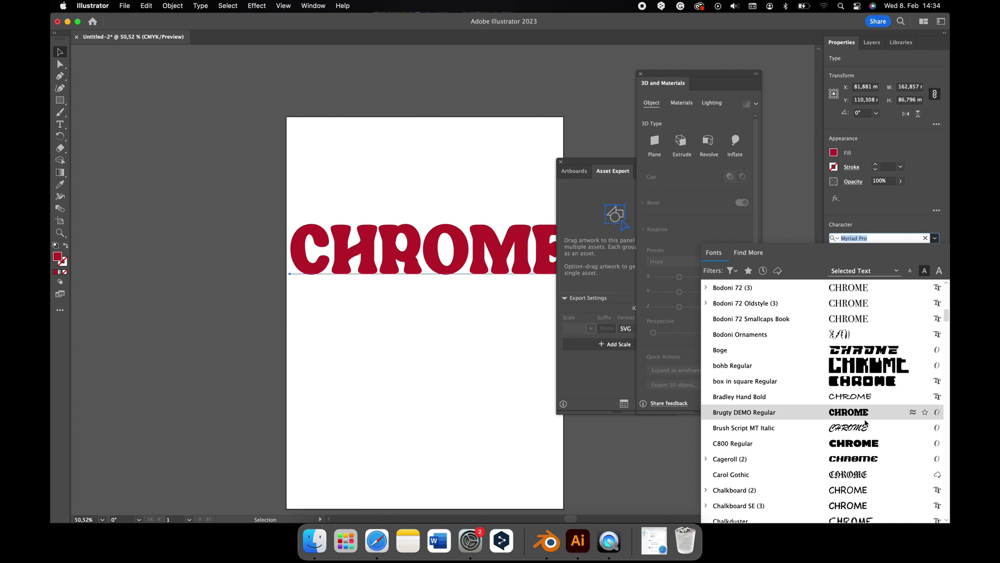
scroll(867, 416, up, 10)
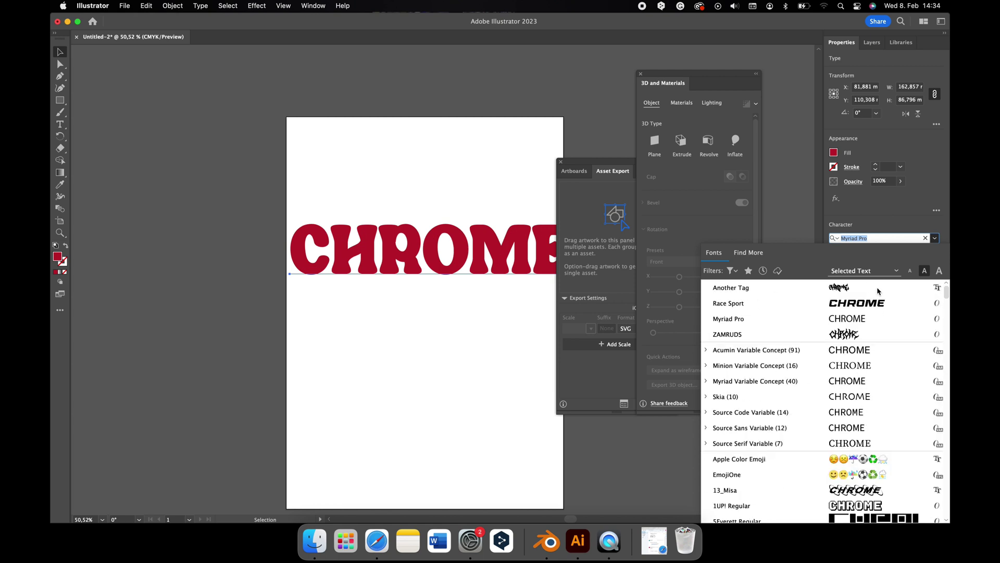
click(854, 334)
alt+scroll(469, 285, up, 2)
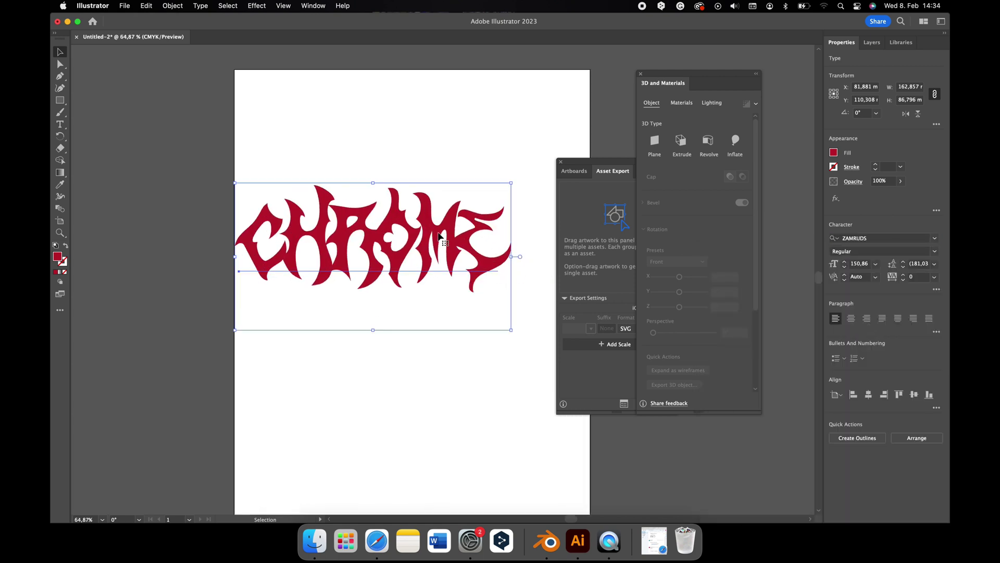
drag(439, 236, 467, 238)
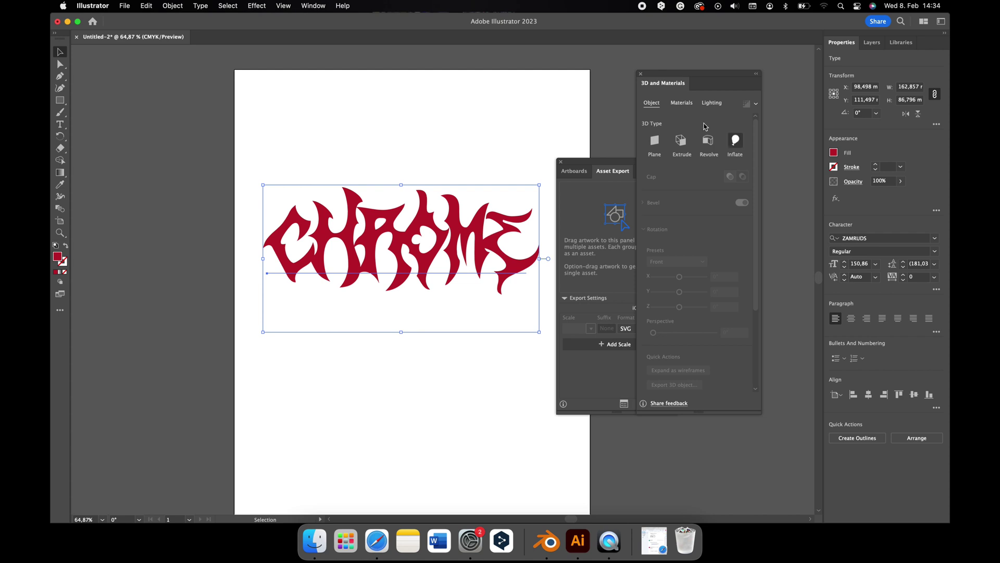
Step: Apply the 3D Inflate effect to the CHROME text and deselect it
click(283, 6)
mouse_move(276, 77)
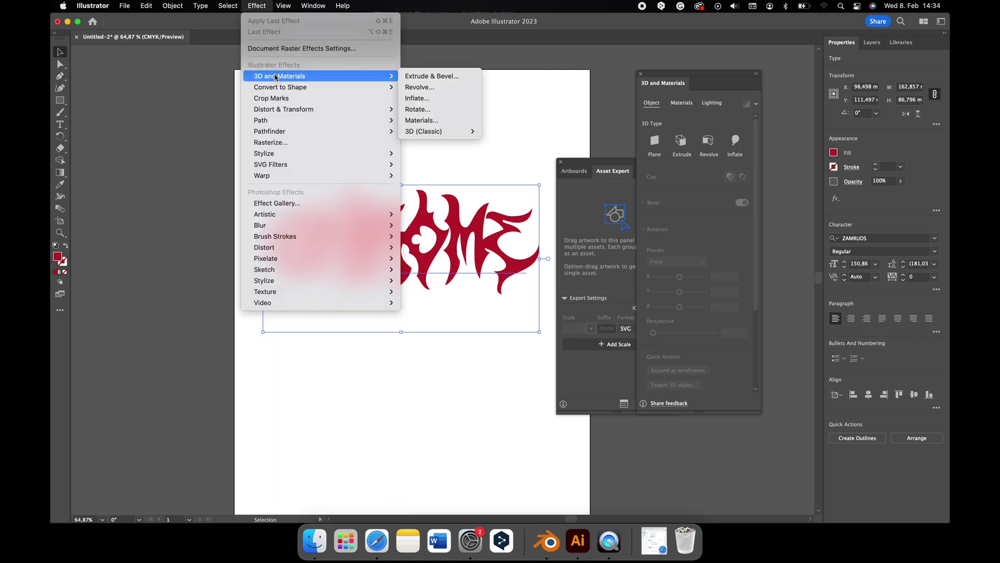
click(417, 98)
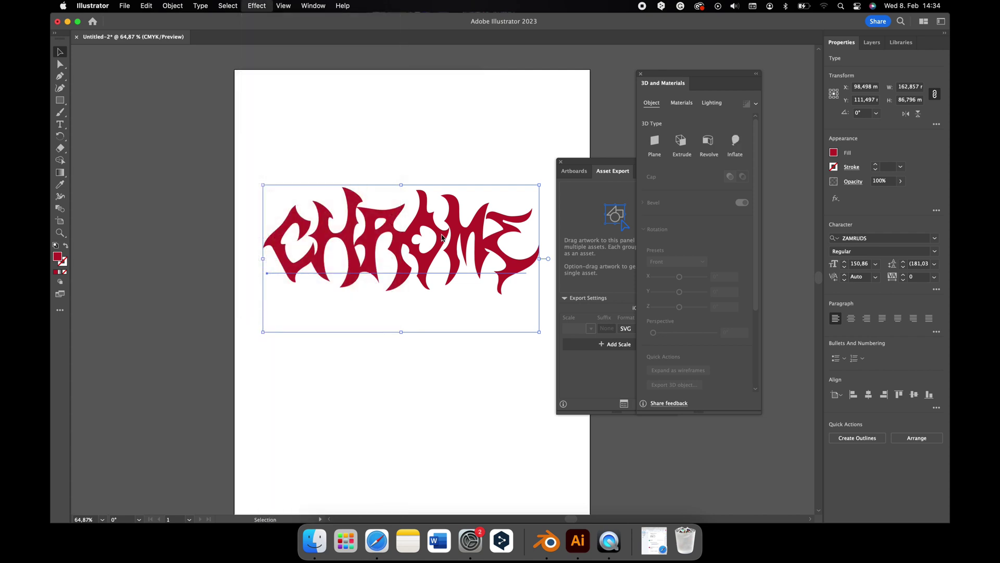
click(397, 166)
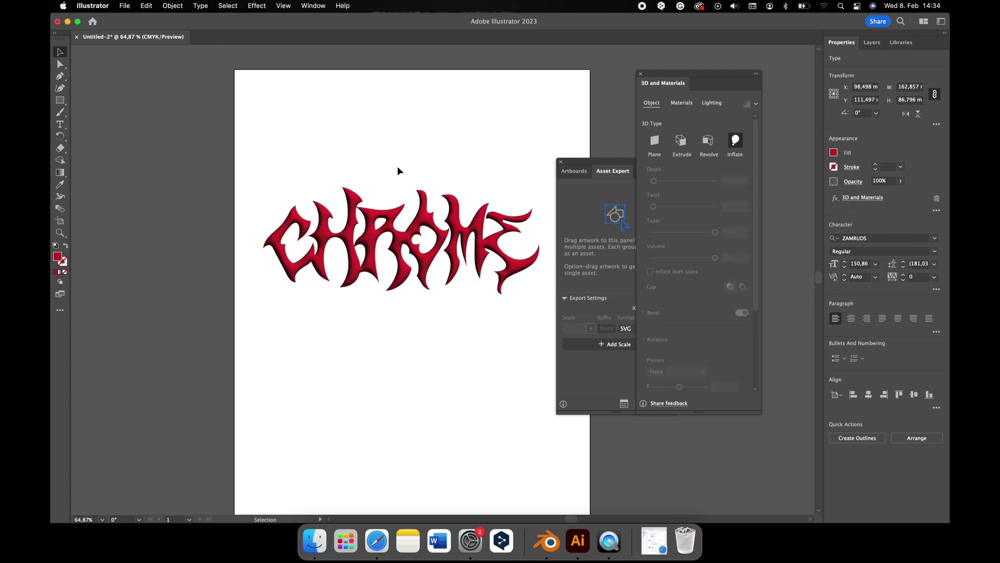
Step: Place Asset Export beside the 3D and Materials controls and collect the inflated CHROME text for export as a single asset
alt+scroll(397, 166, up, 5)
alt+scroll(397, 167, down, 3)
drag(607, 156, 642, 114)
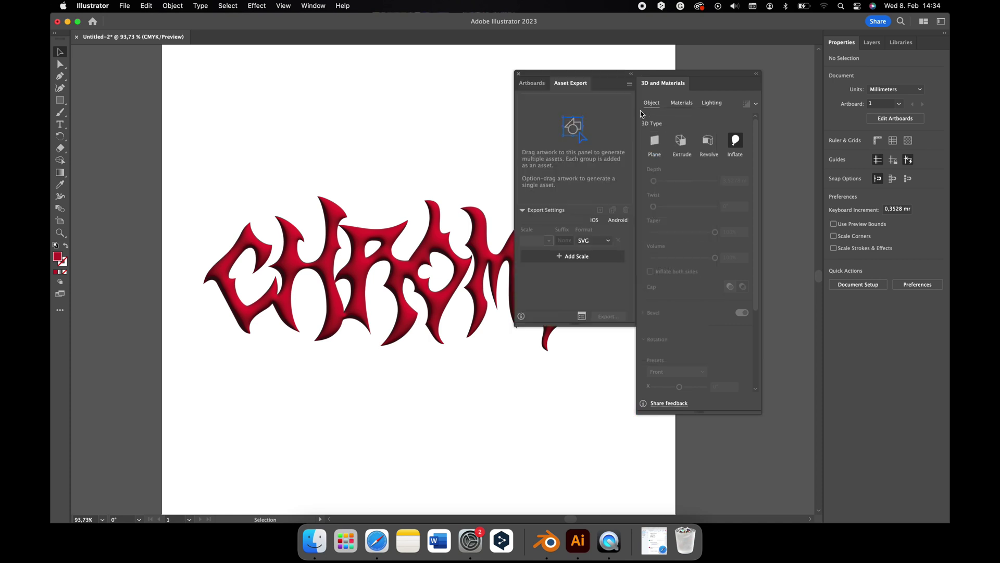
right_click(448, 265)
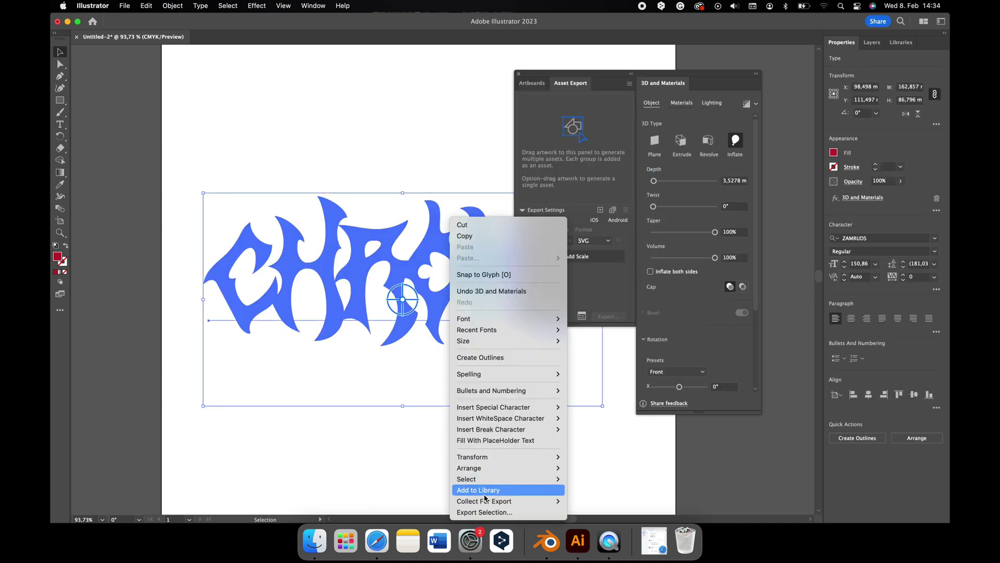
mouse_move(537, 501)
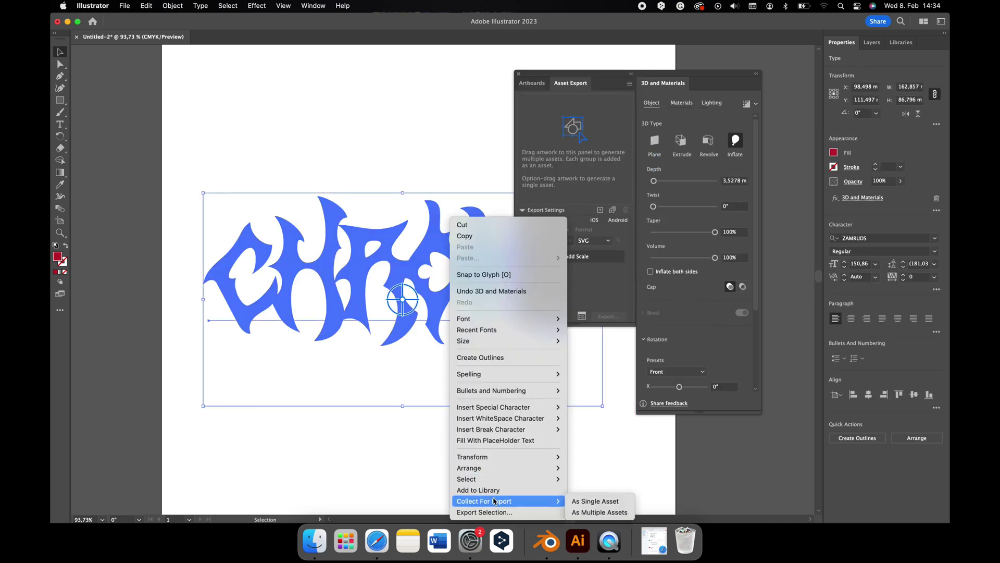
click(594, 501)
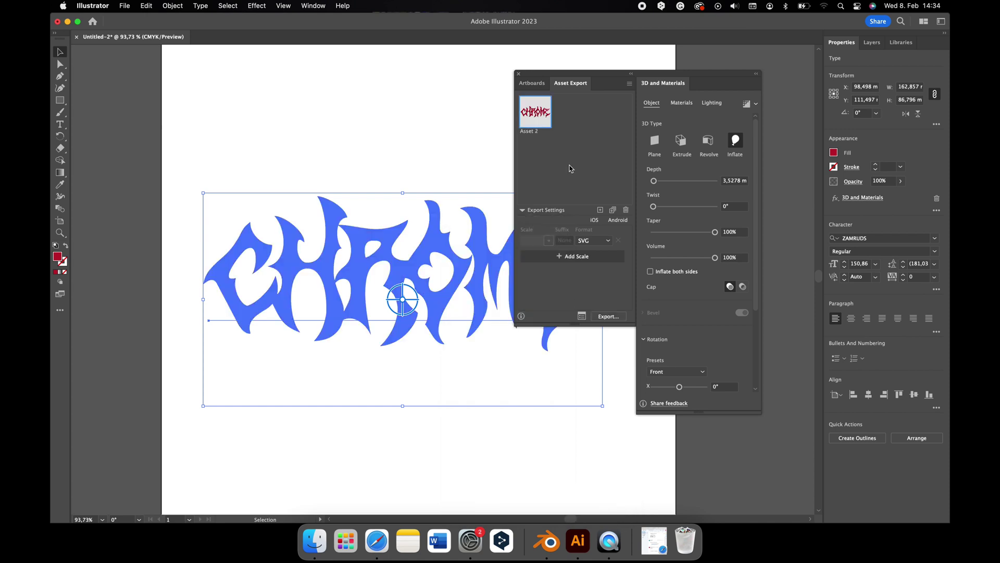
Step: Export the collected asset in OBJ format to the Yt folder on the Desktop, replacing the existing Asset 2.obj
click(593, 240)
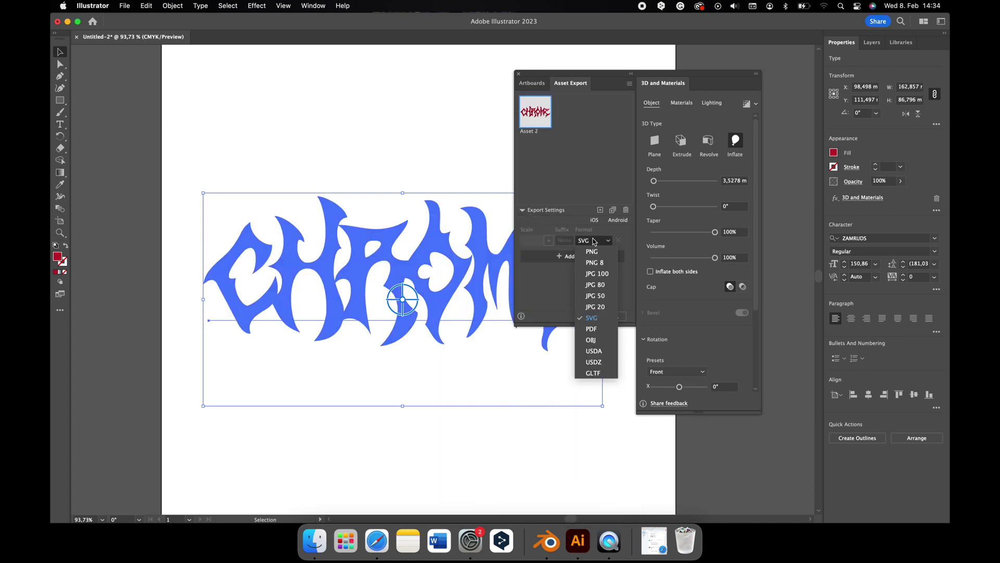
click(598, 339)
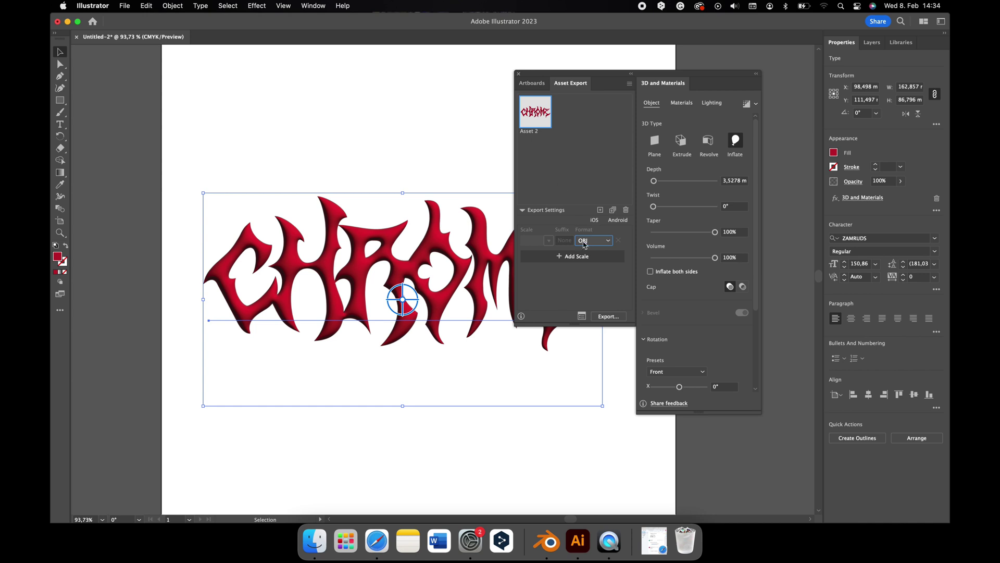
click(607, 316)
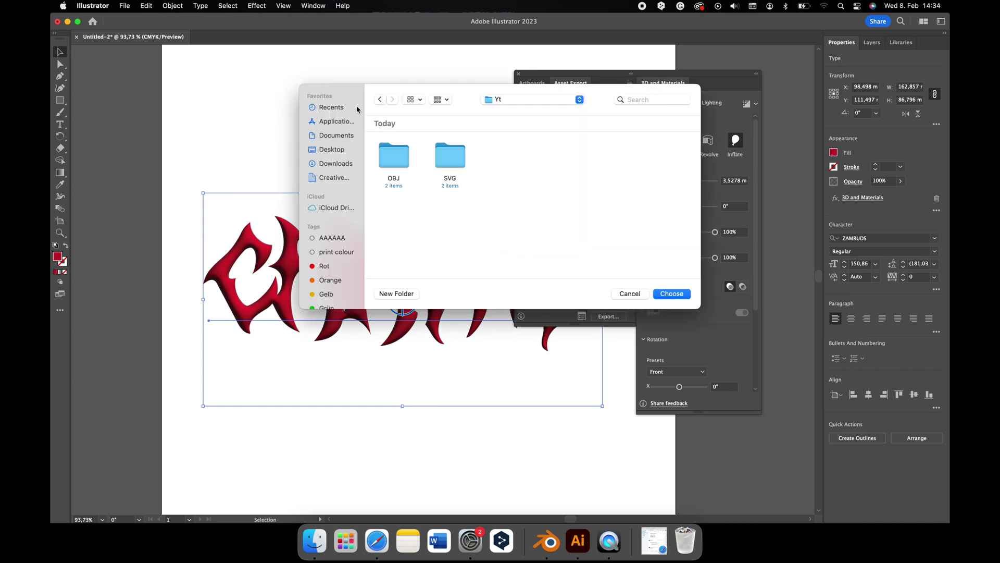
click(338, 150)
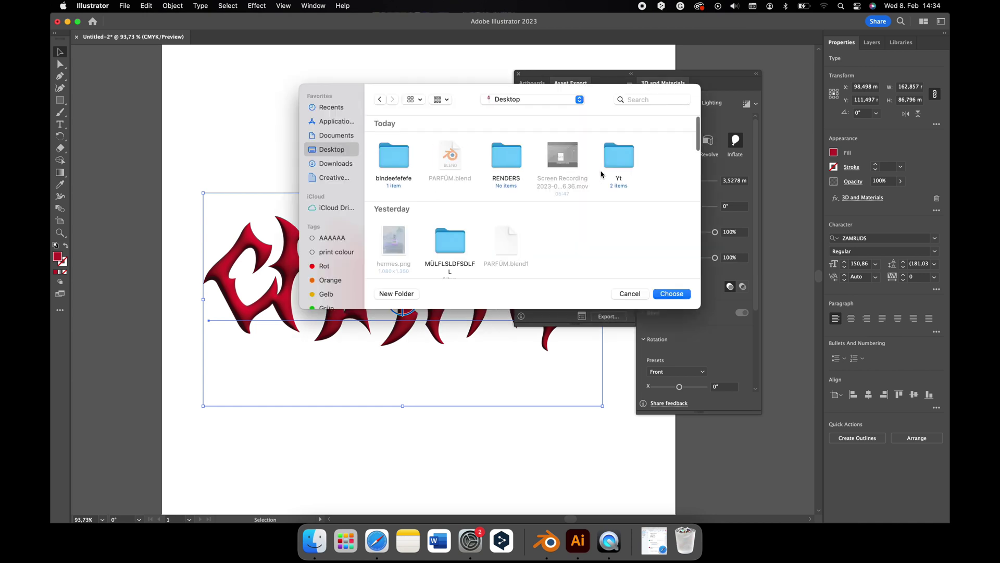
double_click(618, 163)
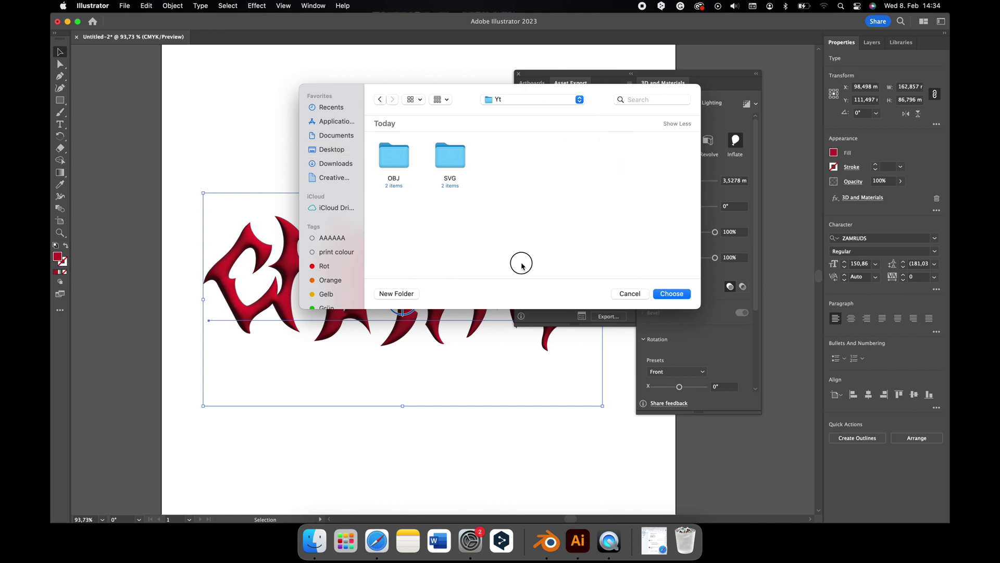
click(673, 294)
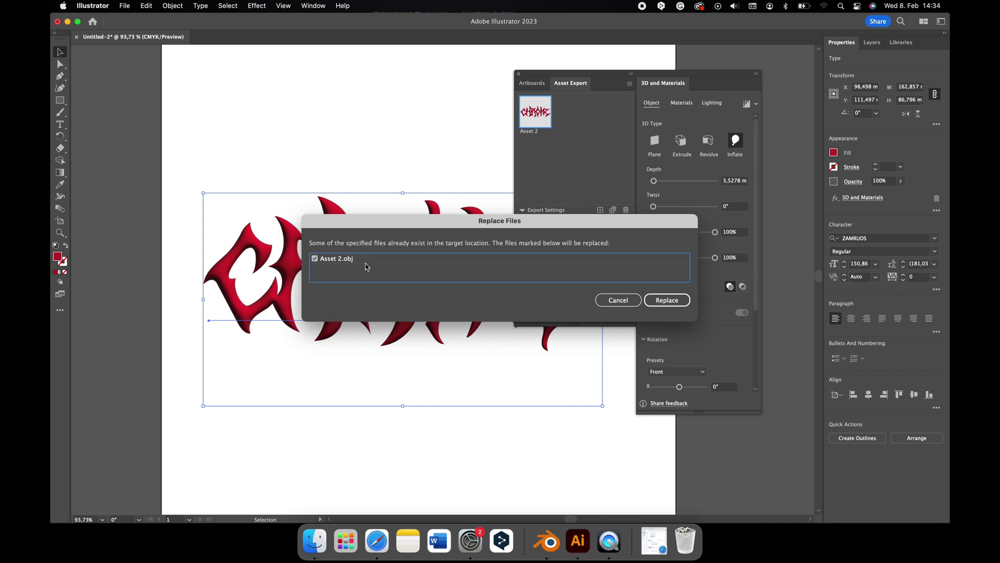
click(665, 297)
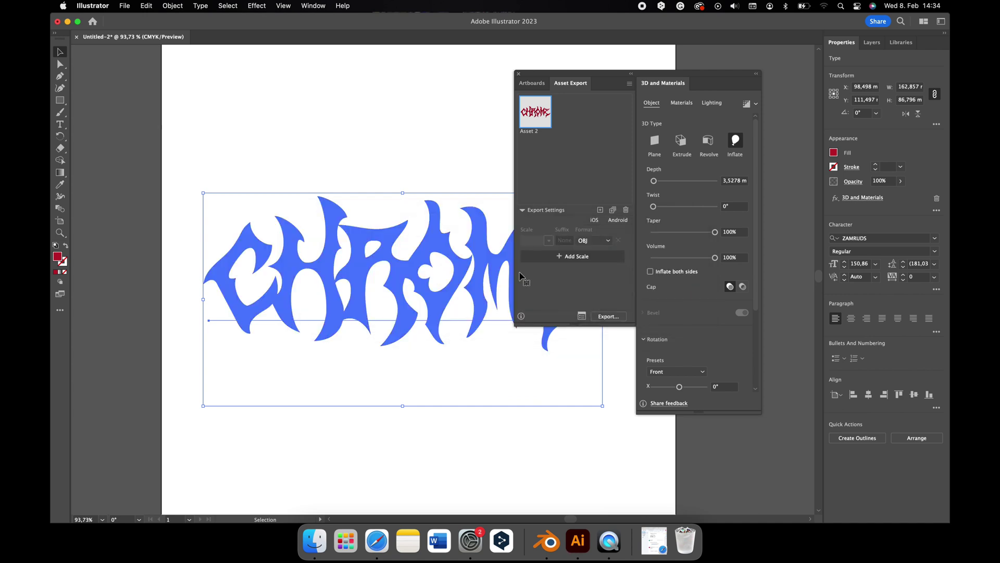
click(445, 141)
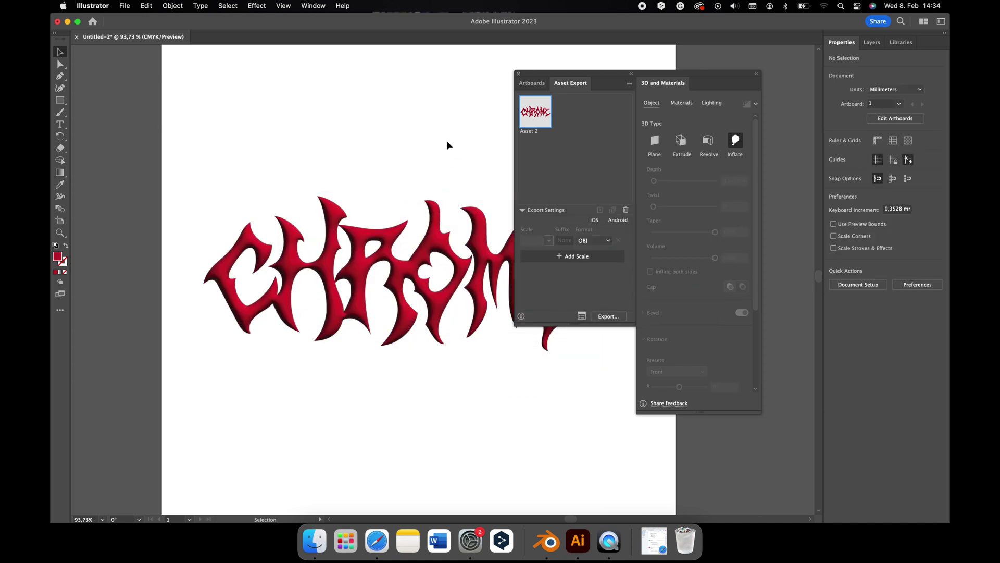
Step: Switch to Blender and import Asset 2.obj as Wavefront OBJ from the OBJ folder inside Yt on the Desktop
click(556, 542)
click(71, 34)
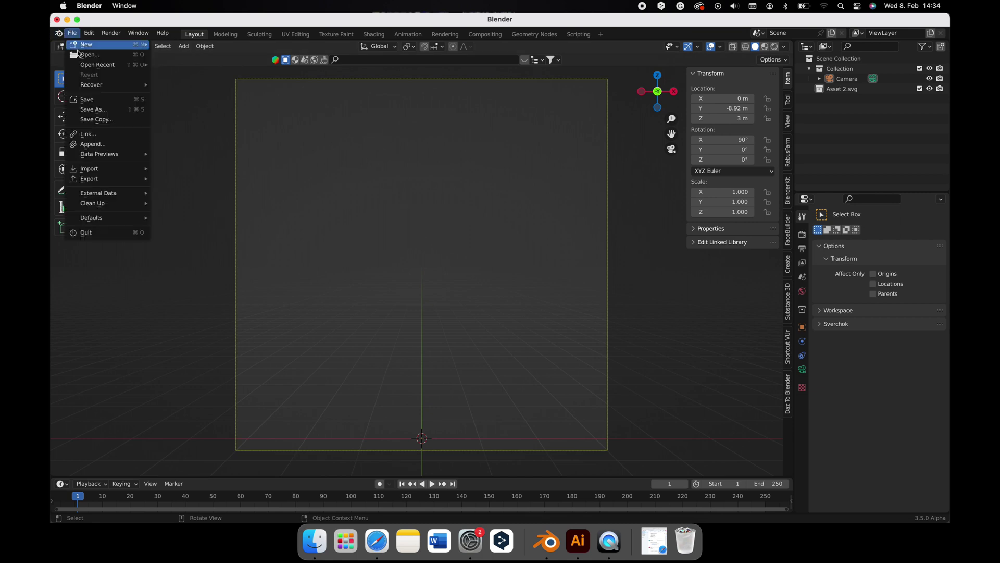
mouse_move(103, 173)
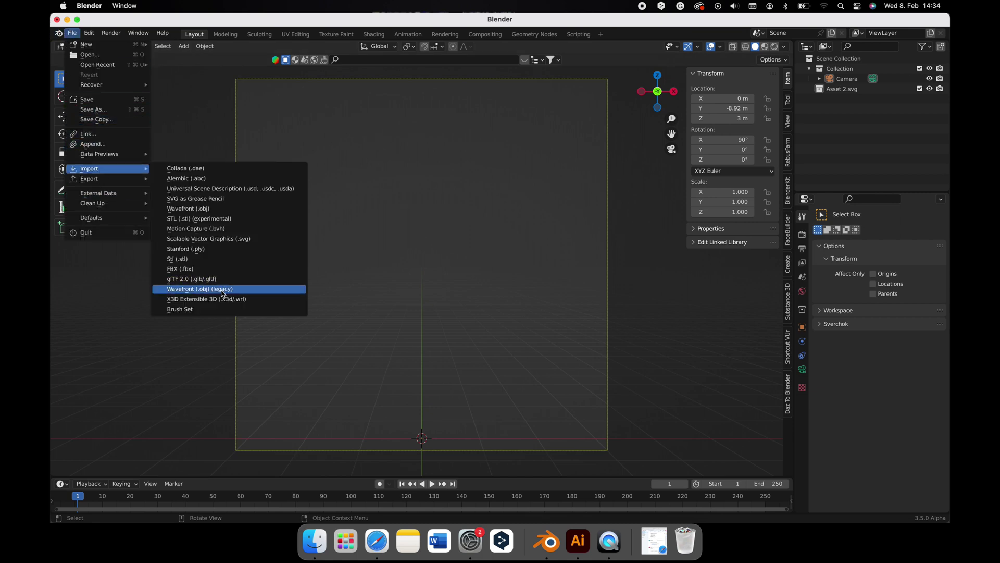
click(219, 208)
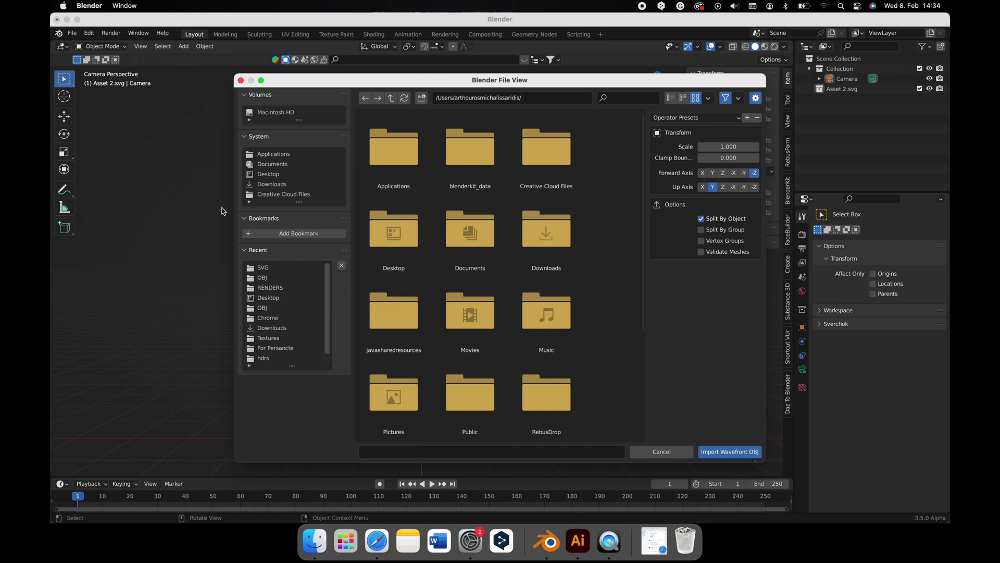
click(284, 175)
click(615, 104)
text(yt)
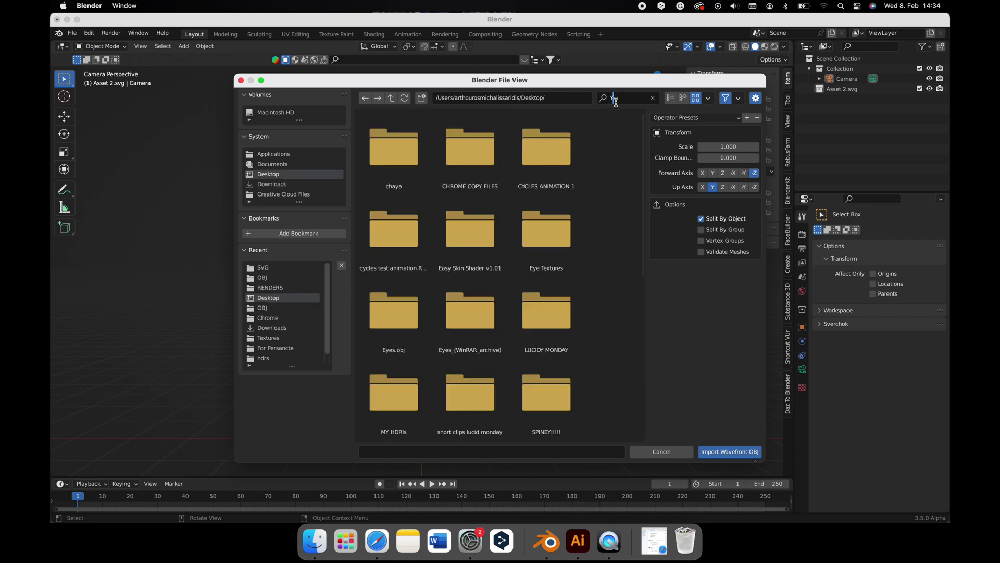
double_click(406, 152)
double_click(407, 161)
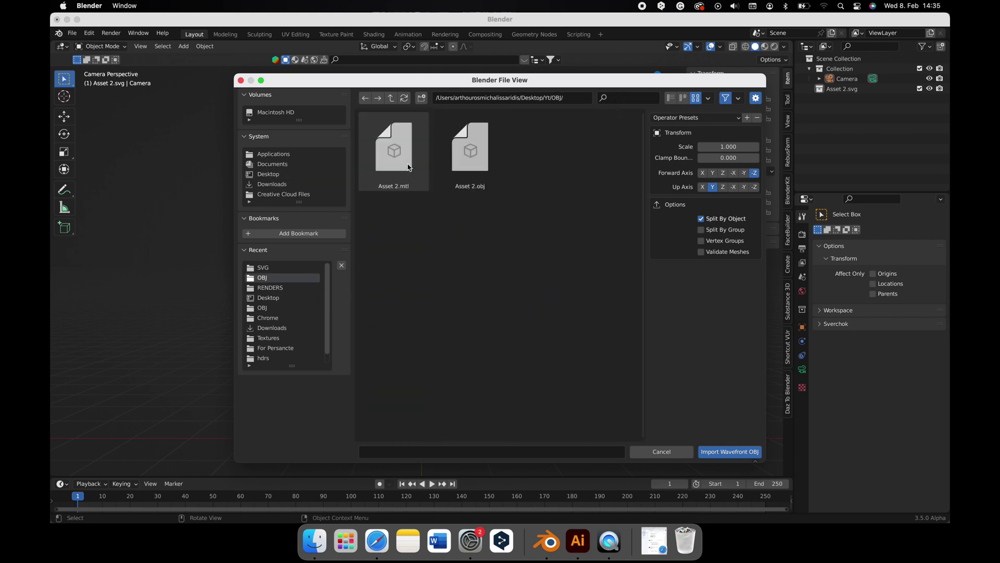
click(479, 190)
click(494, 206)
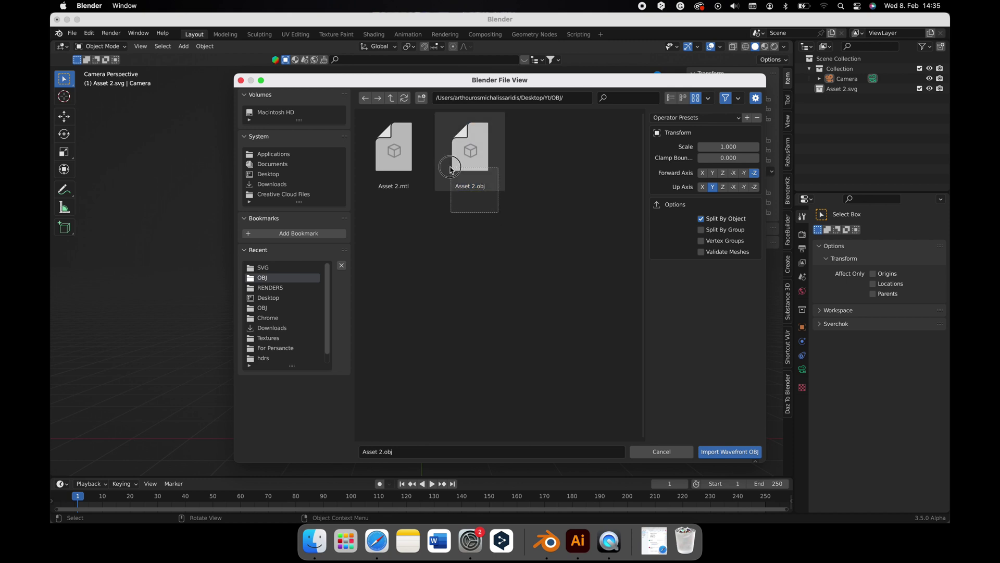
click(467, 175)
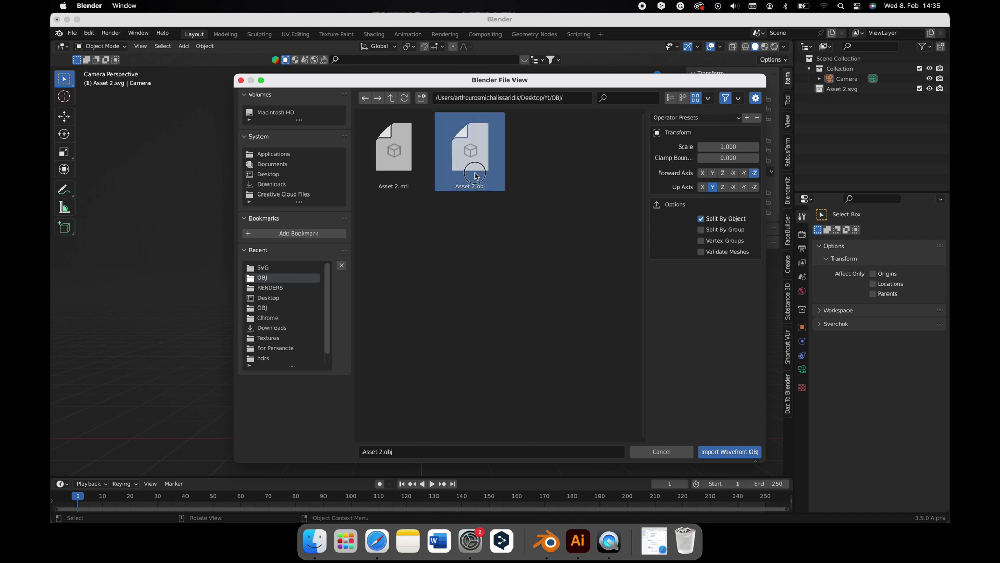
double_click(475, 175)
Step: Scale the CHROME text to 0.362, raise it to Z 3.14 m to fit the camera frame, and deselect it
key(s)
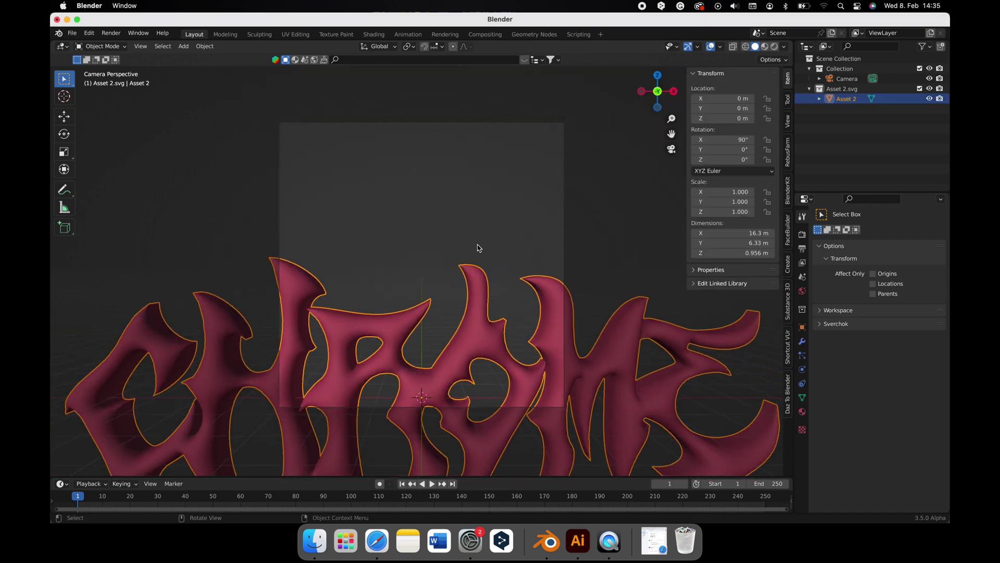
click(506, 349)
drag(724, 119, 771, 118)
key(s)
click(618, 224)
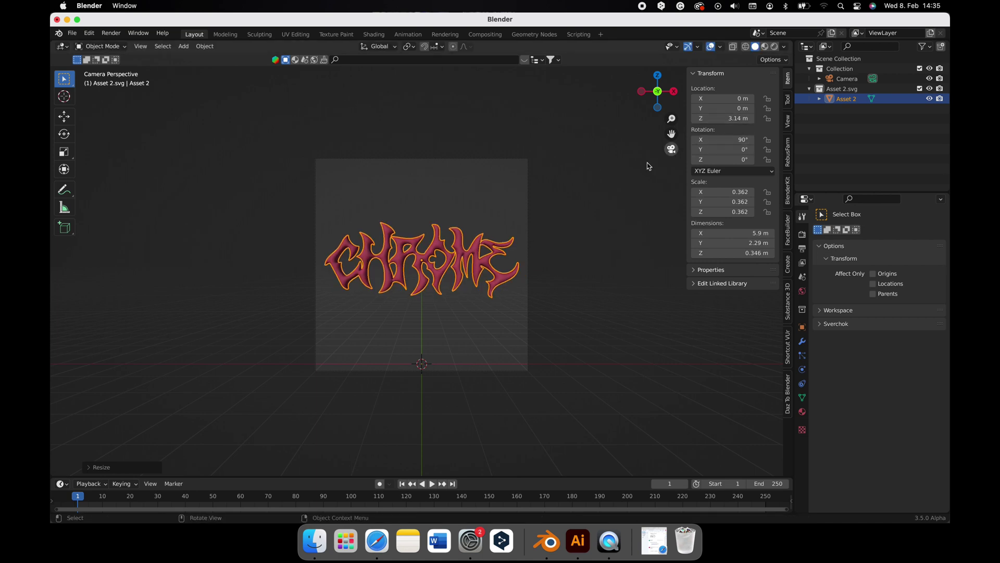
click(471, 238)
scroll(485, 234, up, 3)
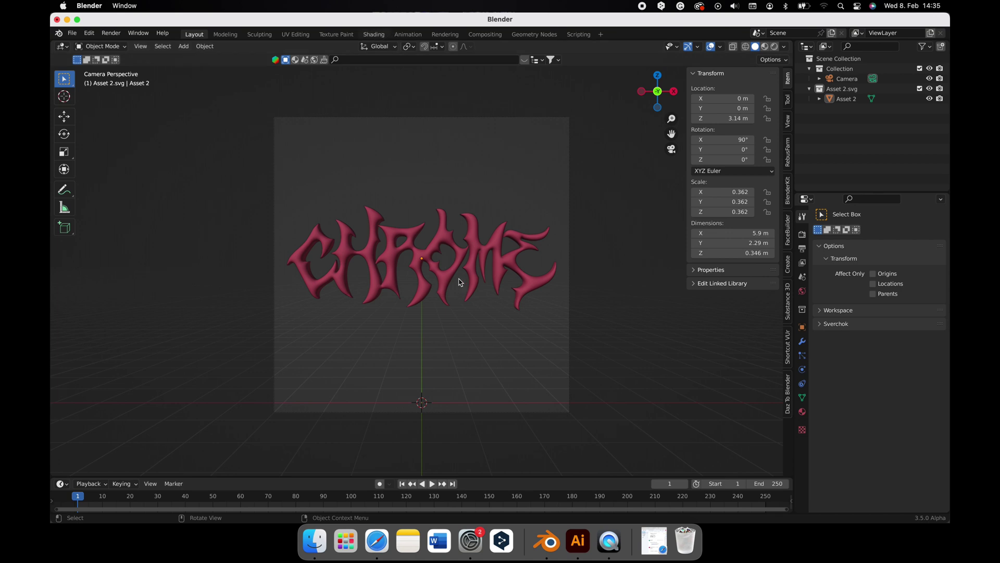
Step: Open the Shading workspace and view the CHROME text through the camera
key(ctrl+Page_Down)
key(ctrl+Page_Down)
key(ctrl+Page_Down)
key(ctrl+Page_Down)
key(ctrl+Page_Down)
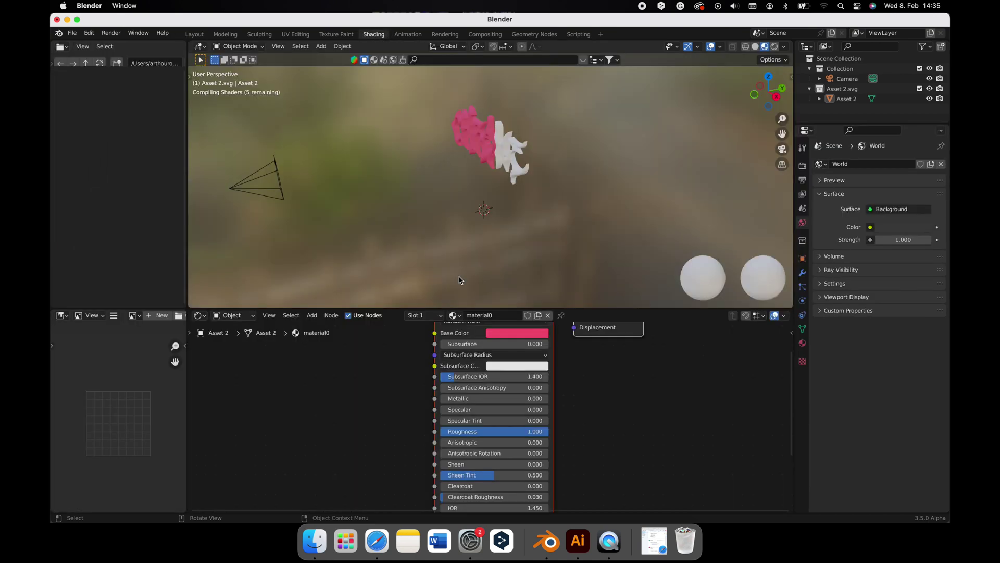
middle_drag(502, 186, 553, 168)
click(781, 149)
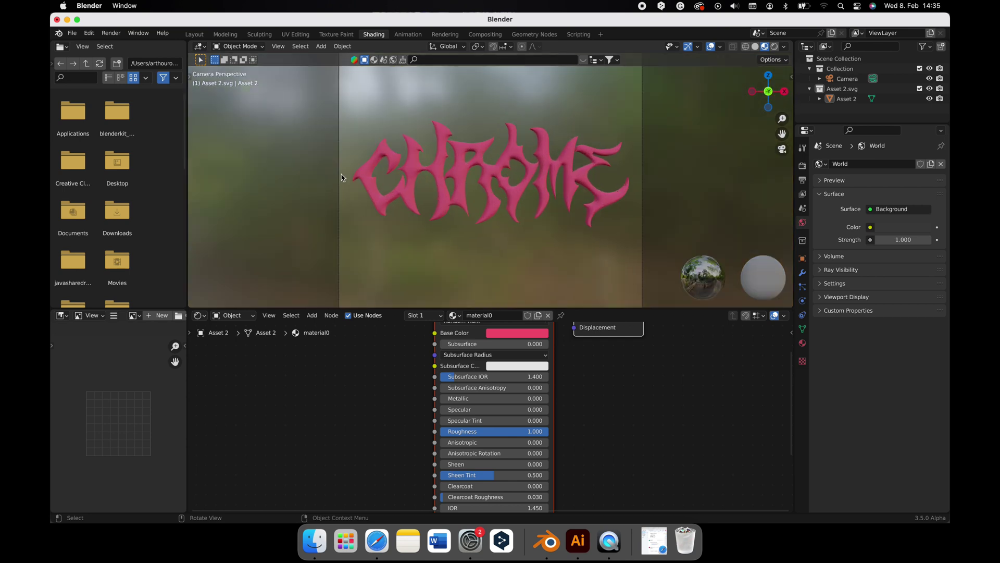
Step: Remove the file browser and image editor areas so the 3D viewport and shader editor fill the workspace
right_click(129, 49)
click(121, 132)
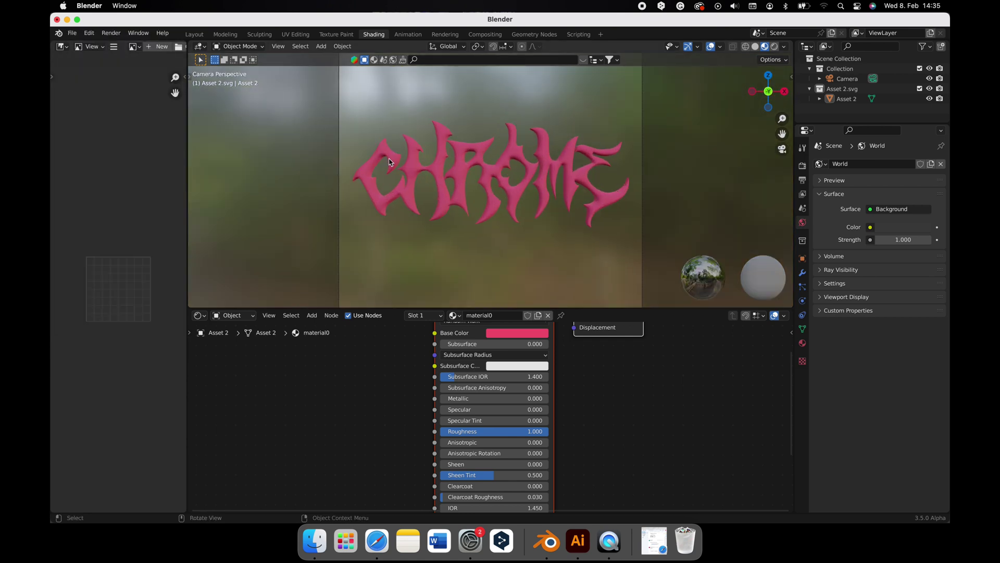
right_click(123, 51)
click(158, 148)
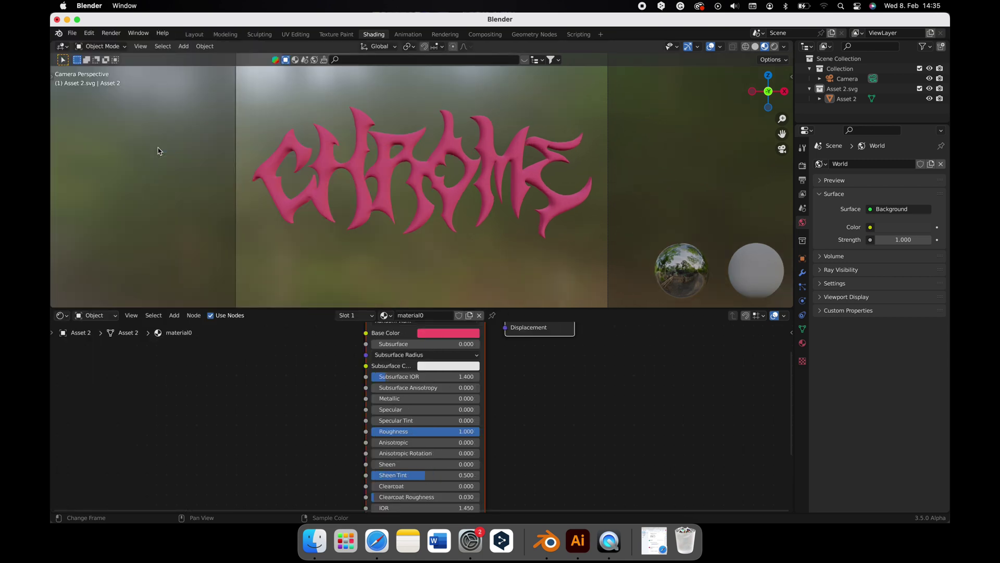
scroll(416, 171, up, 2)
scroll(415, 172, down, 2)
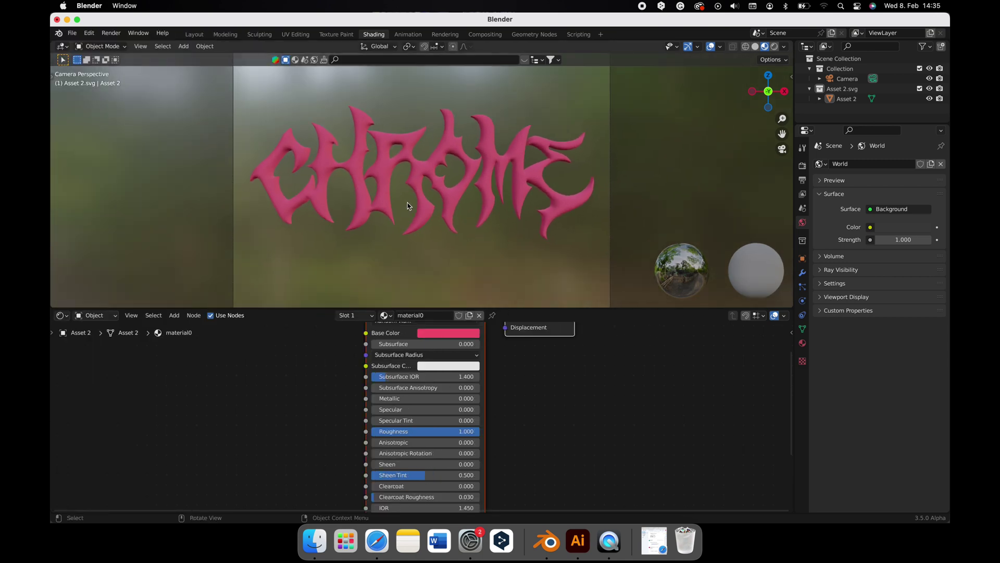
Step: Select the CHROME text and remove its second material slot, material1
click(379, 190)
click(364, 316)
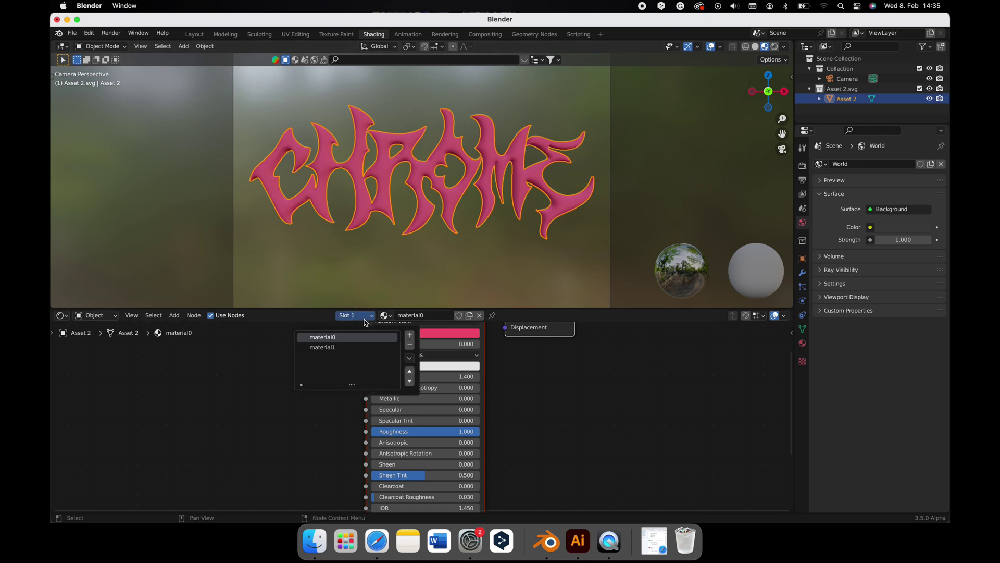
click(341, 347)
click(409, 346)
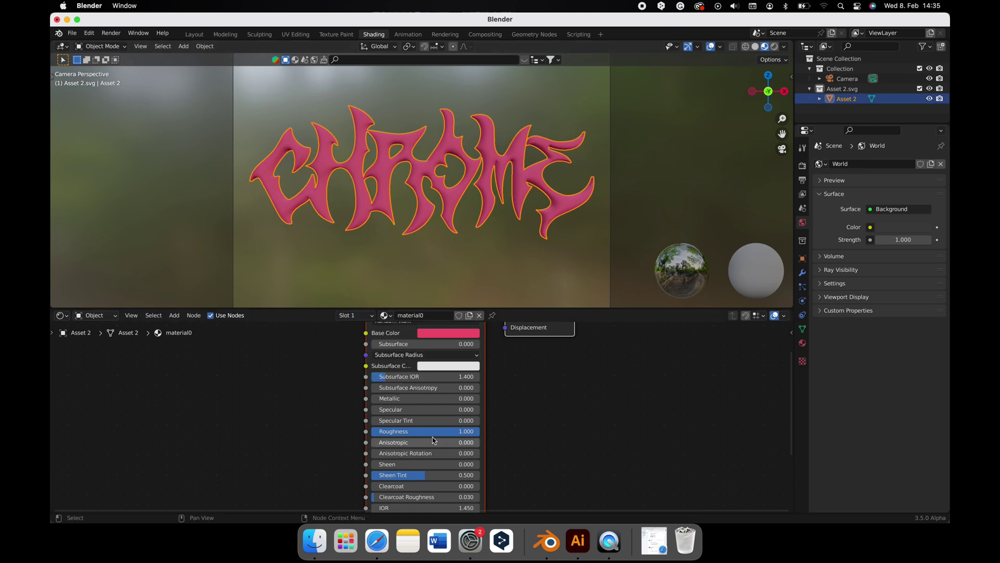
Step: Change the base color of material0 to white and deselect the text
click(447, 333)
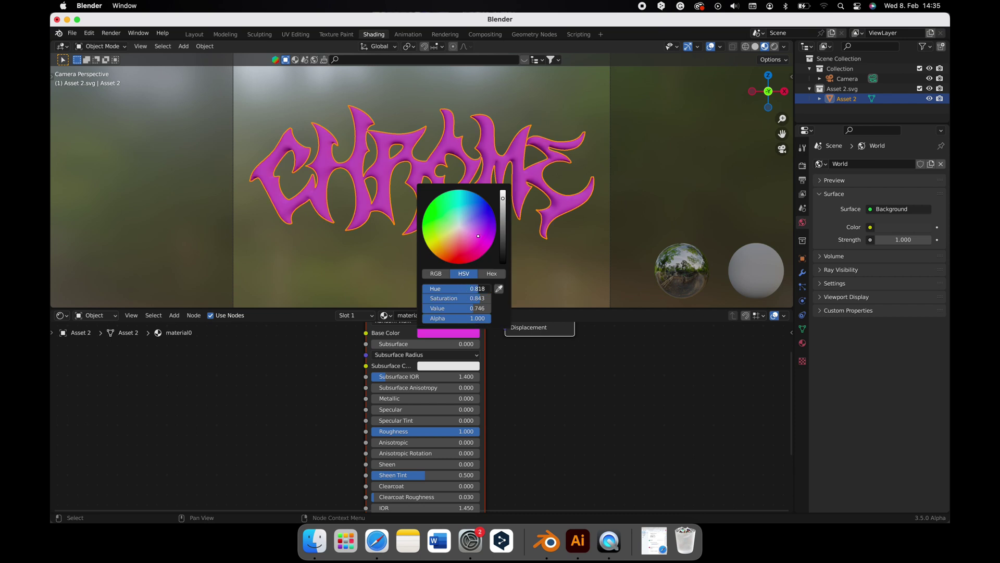
drag(478, 288, 422, 288)
mouse_move(480, 297)
mouse_down()
mouse_move(424, 298)
mouse_move(489, 308)
mouse_up()
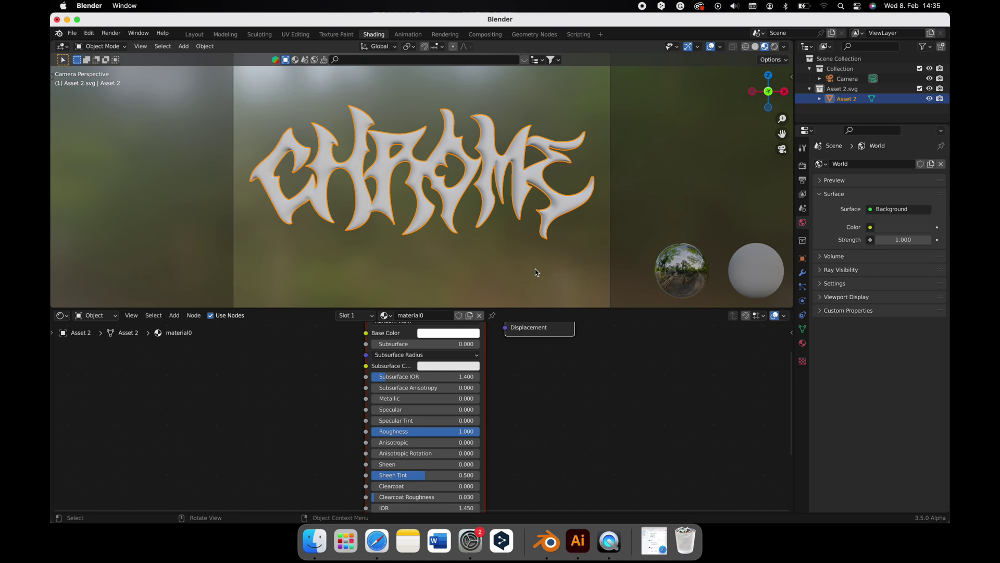
scroll(536, 269, down, 1)
click(536, 269)
Step: Give material0 a chrome look with metallic 1.000, specular 1.000 and roughness 0.127
middle_drag(490, 218, 489, 222)
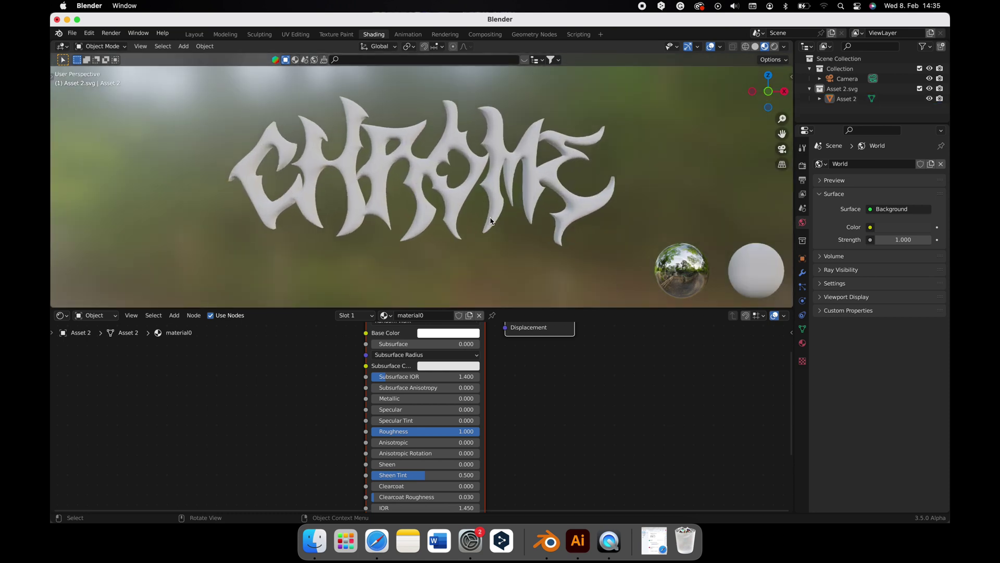
scroll(491, 220, up, 2)
scroll(490, 220, down, 3)
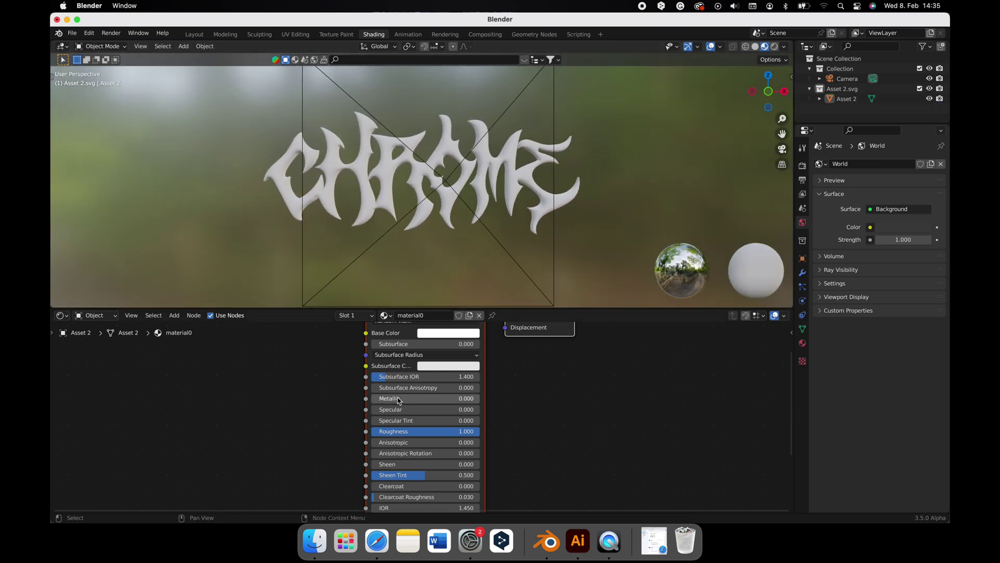
drag(398, 399, 507, 399)
drag(436, 414, 385, 431)
click(255, 386)
Step: Show the World shader nodes and set the render engine to Eevee with 100 render samples
click(106, 316)
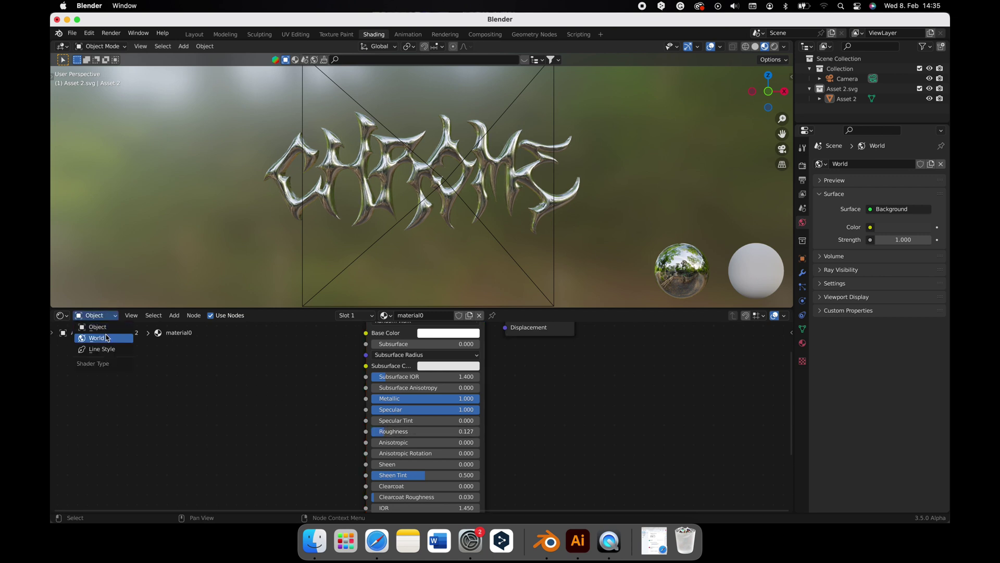
click(107, 337)
click(802, 165)
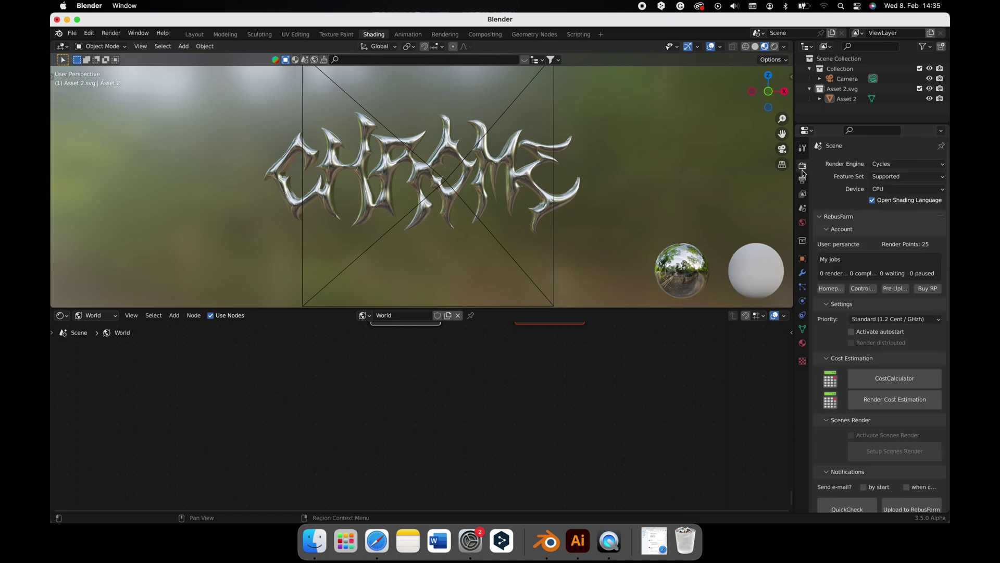
click(886, 164)
click(885, 176)
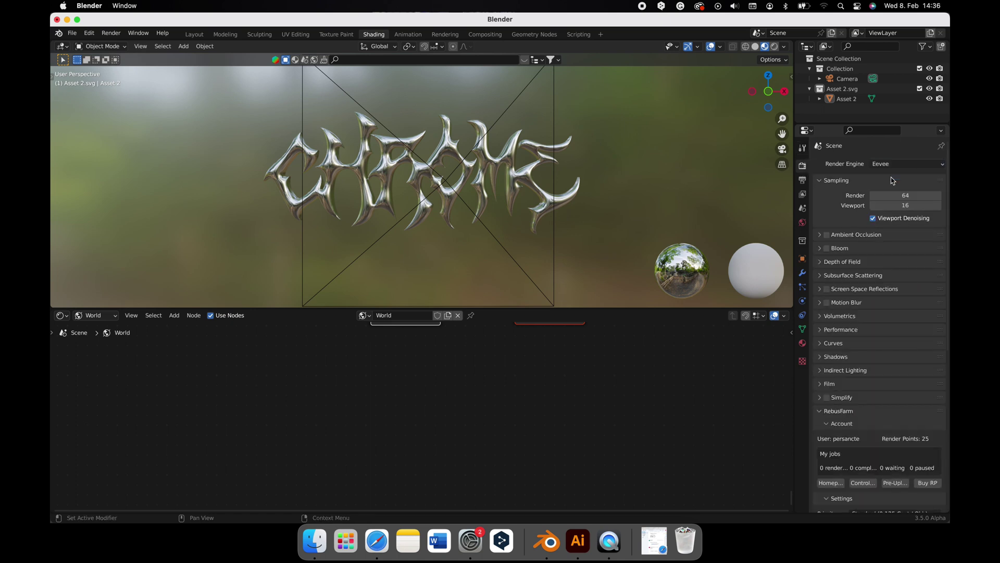
click(897, 196)
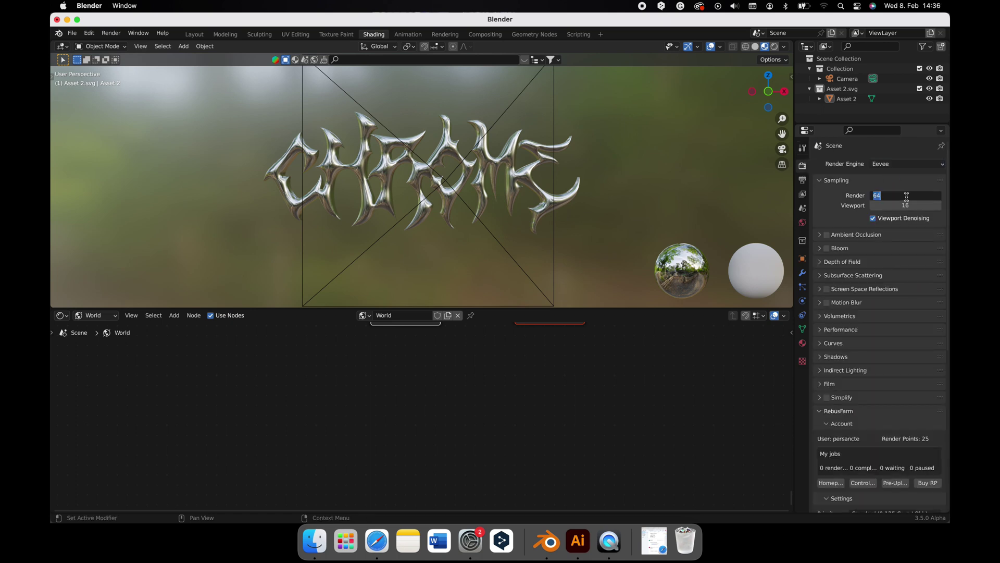
key(Return)
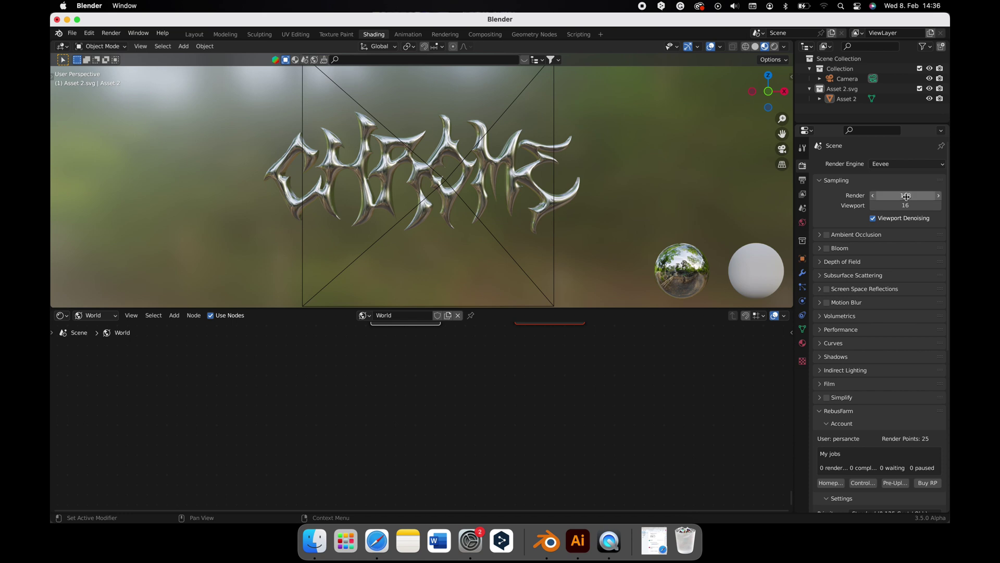
Step: Enable Ambient Occlusion and Bloom, setting the Bloom threshold to 1.101 and the knee to 0.598
click(827, 235)
click(827, 249)
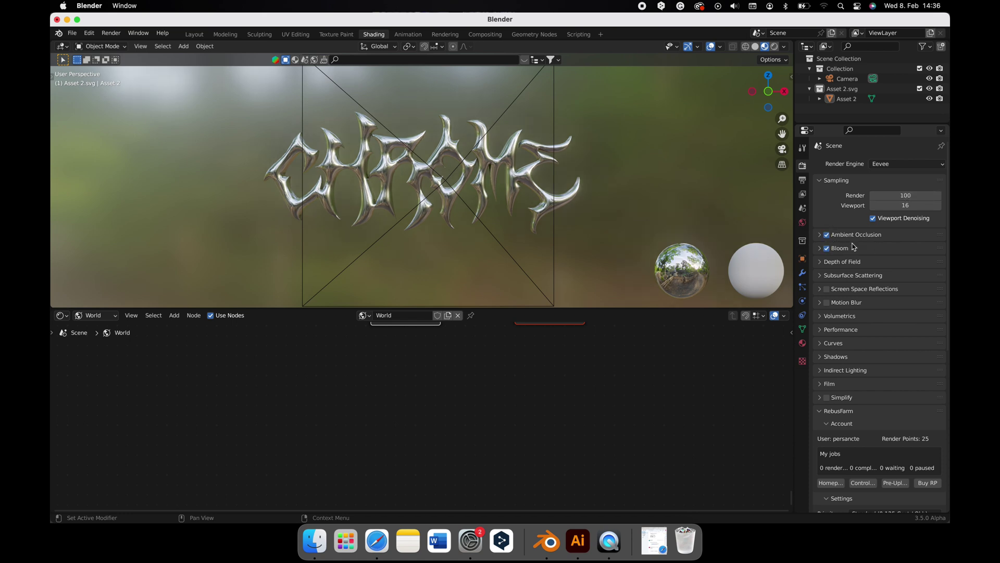
click(857, 248)
mouse_move(894, 267)
mouse_down()
mouse_move(917, 268)
mouse_move(888, 263)
mouse_move(905, 275)
mouse_up()
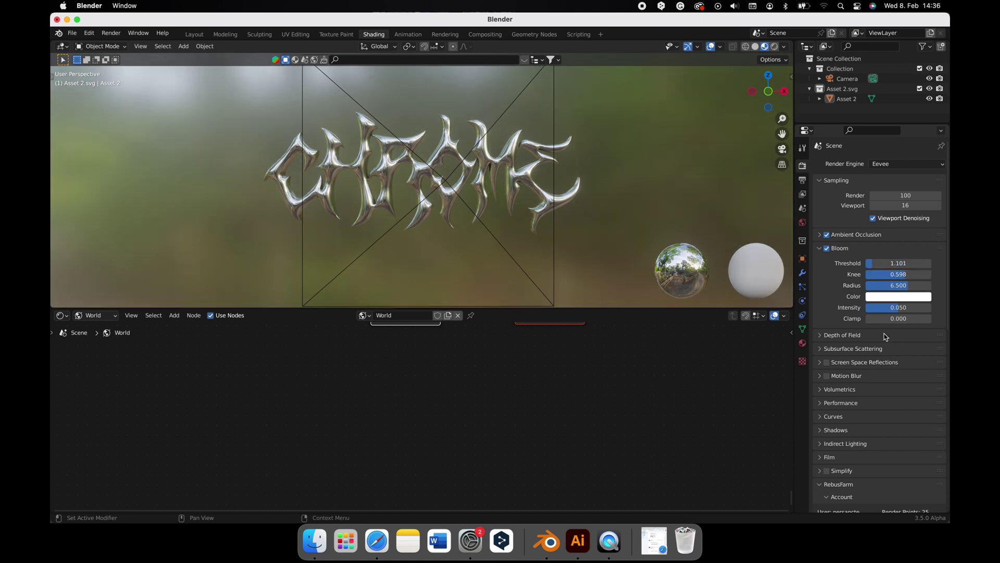
click(886, 335)
click(886, 335)
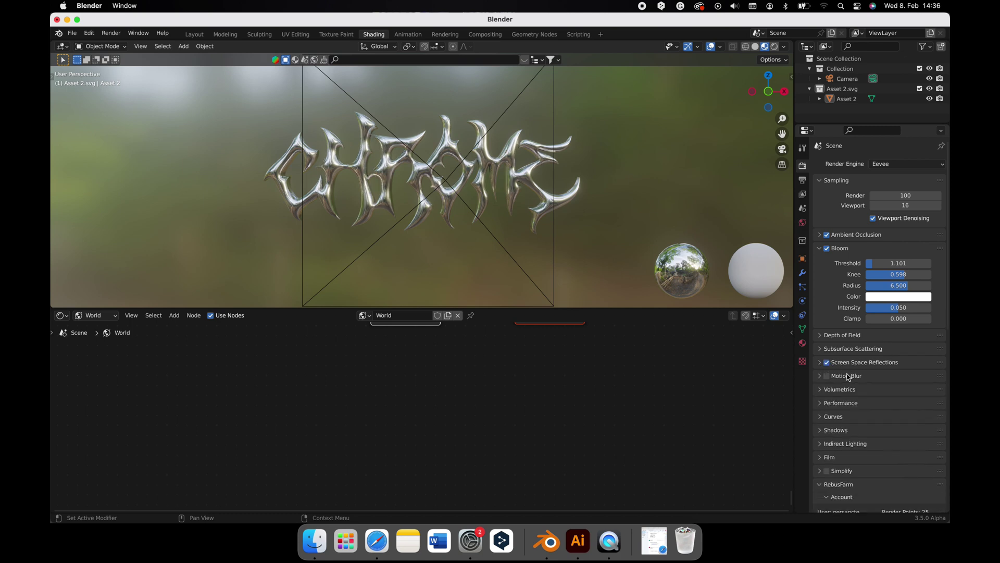
Step: Turn on Screen Space Reflections with refraction and a trace precision of 1.000
click(847, 362)
drag(893, 399, 932, 403)
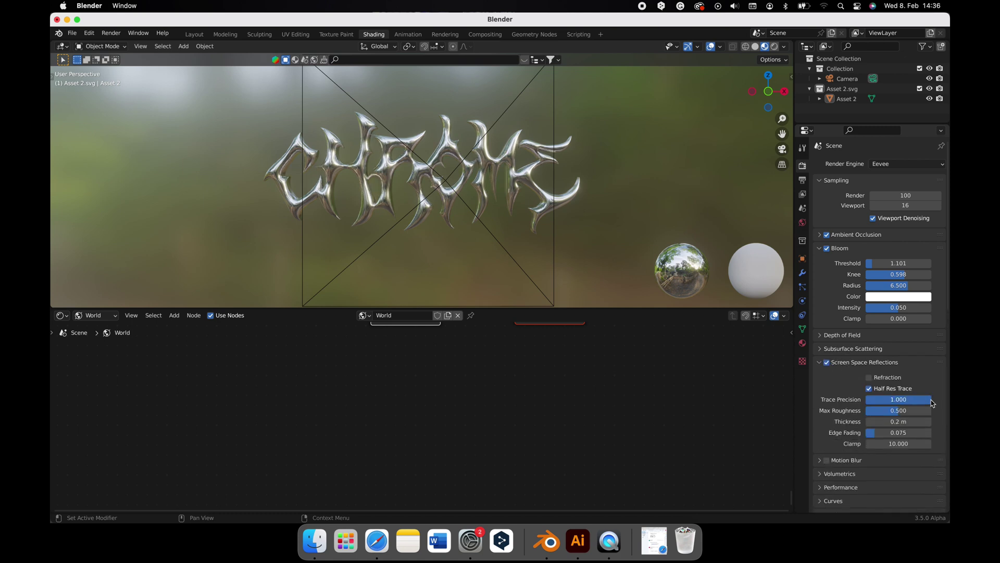
click(871, 377)
Step: Enable High Quality Normals in the render performance settings and look over the shadow options
scroll(873, 396, down, 5)
click(865, 389)
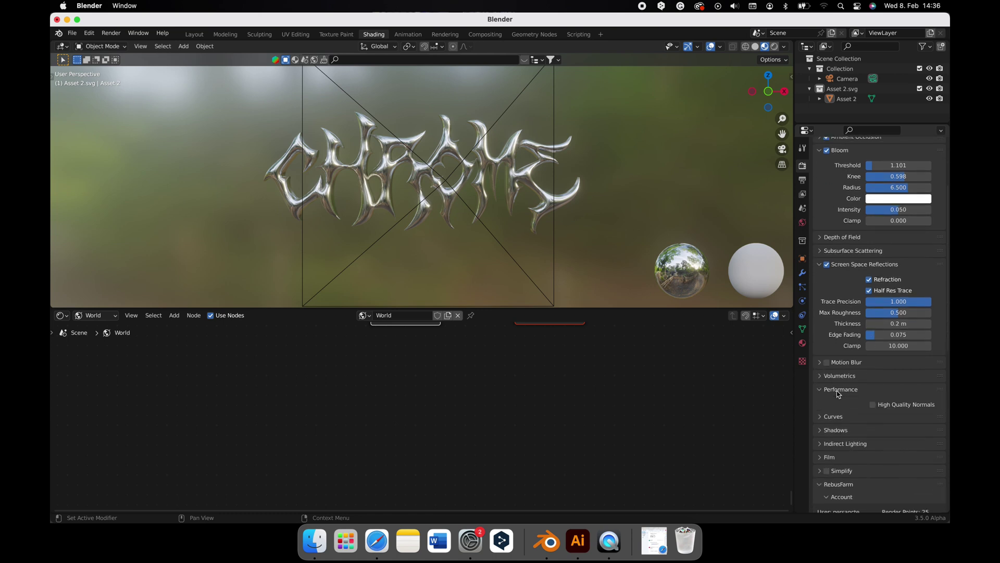
click(864, 423)
click(864, 423)
scroll(864, 406, down, 2)
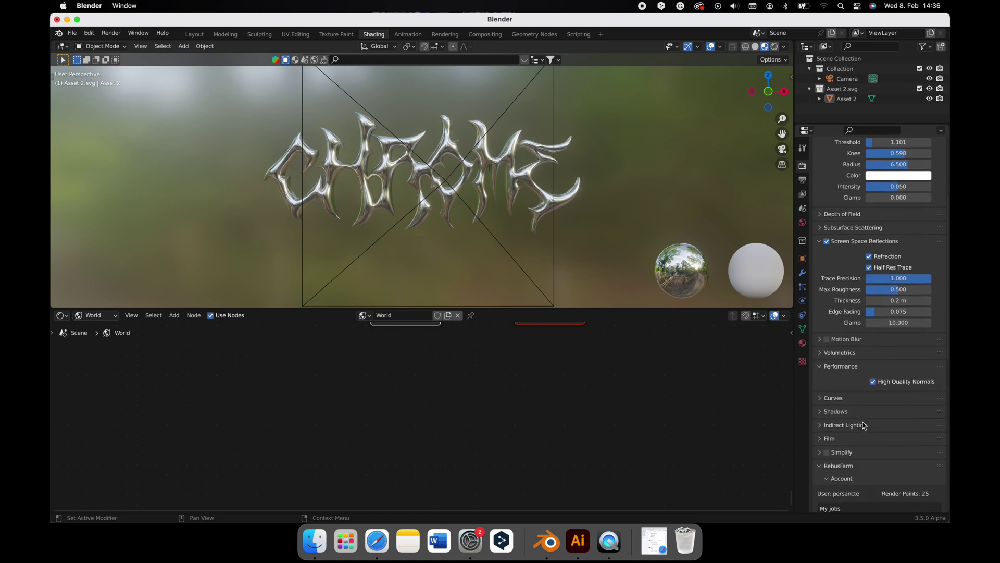
click(862, 385)
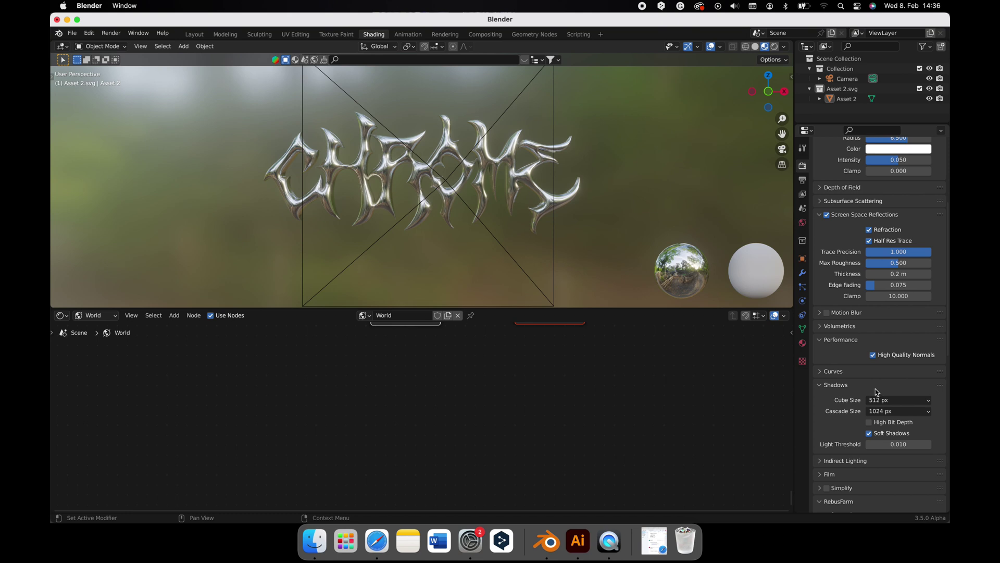
click(875, 386)
Step: Duplicate the Background node in the World node tree and place the copy below the original
click(107, 316)
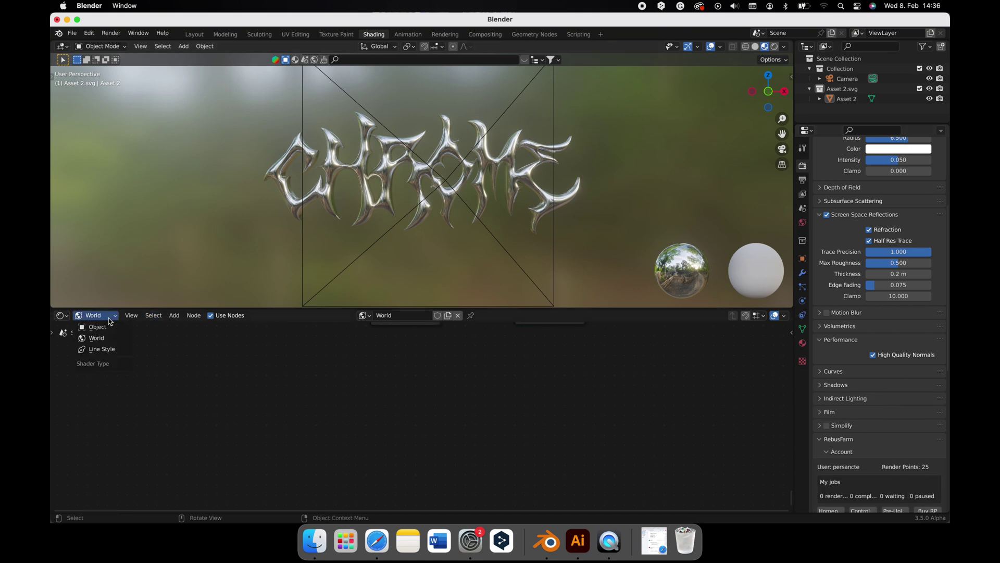
click(113, 339)
scroll(316, 370, down, 3)
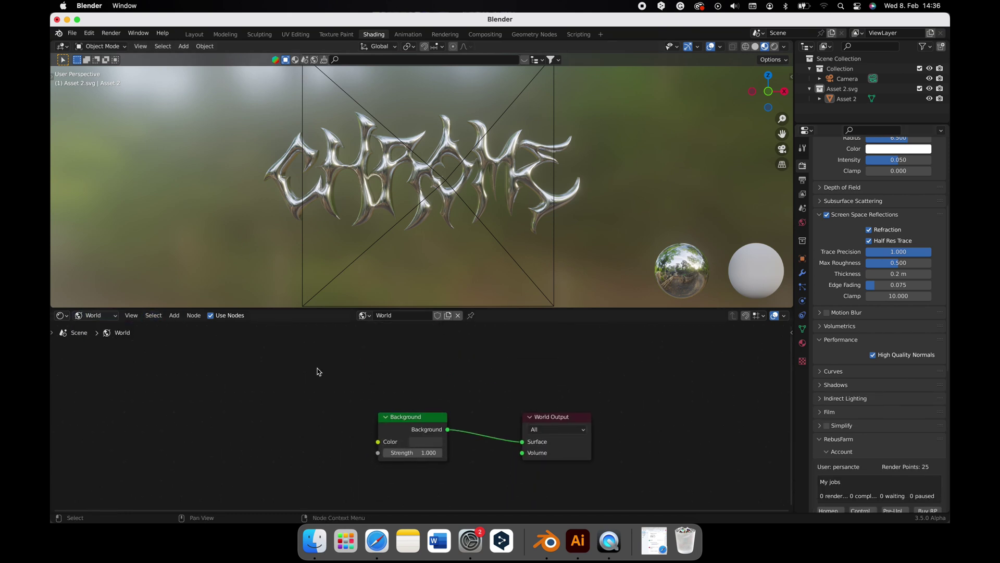
scroll(385, 427, down, 3)
click(430, 368)
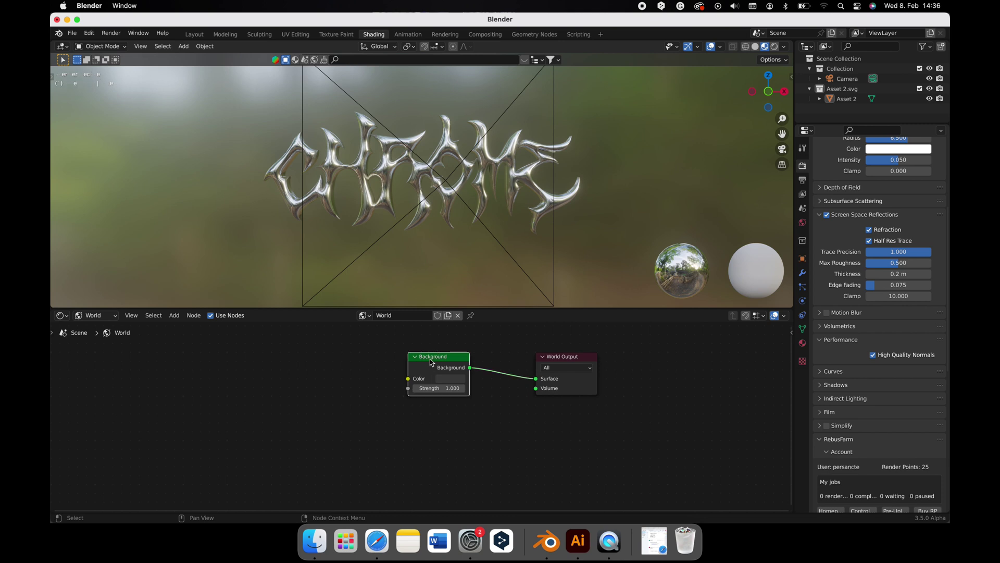
key(shift+d)
drag(433, 355, 434, 444)
click(493, 433)
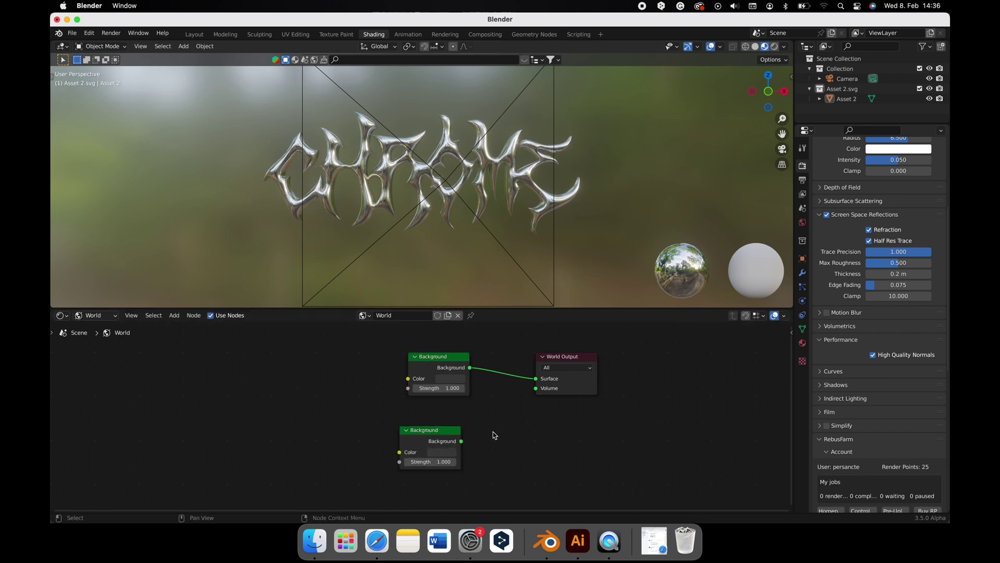
Step: Add a Mix Shader node on the link between the original Background and World Output nodes
key(shift+a)
click(478, 408)
text(mix)
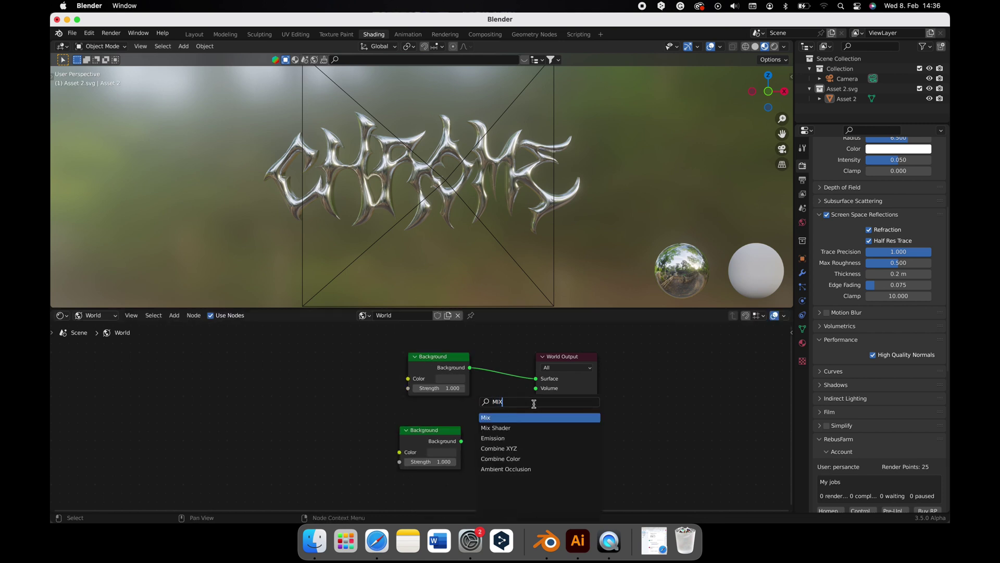
click(515, 427)
click(546, 382)
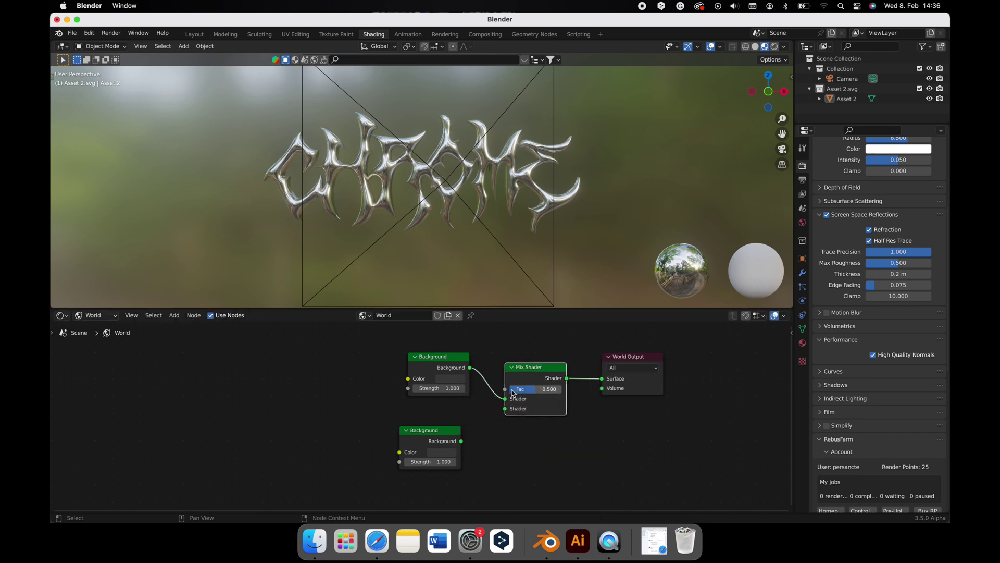
Step: Add a Light Path node with its Is Camera Ray output feeding the Mix Shader's Fac input
key(shift+a)
text(LIIG)
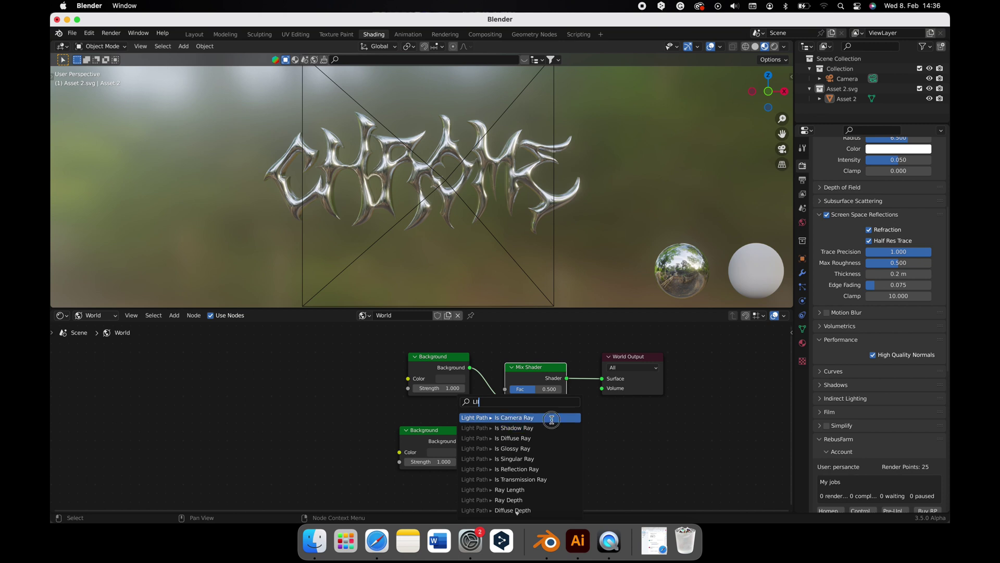
click(552, 420)
click(557, 424)
Step: Connect the duplicated Background to the Mix Shader's second shader input and set its color to black
drag(462, 442, 506, 409)
click(442, 452)
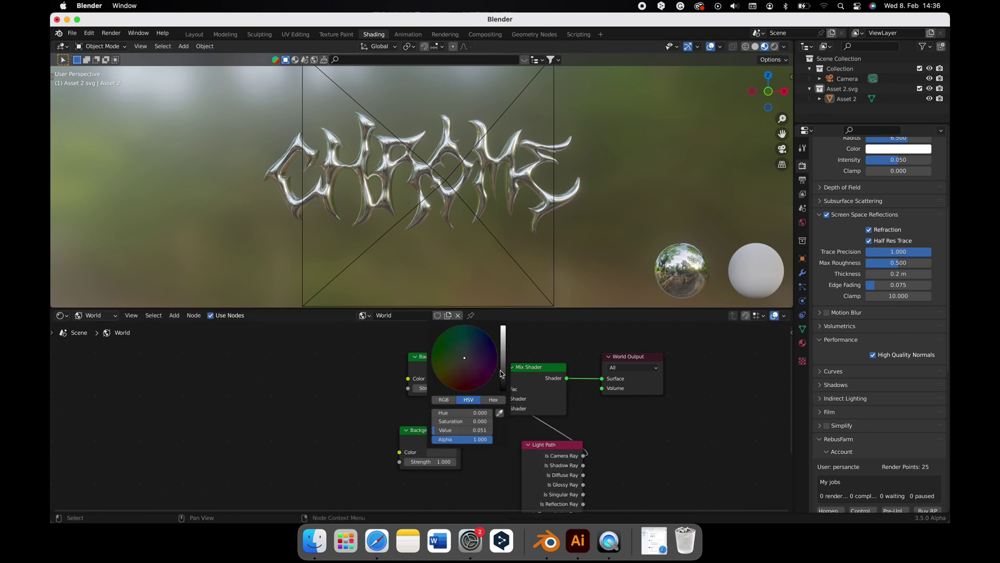
drag(501, 373, 503, 389)
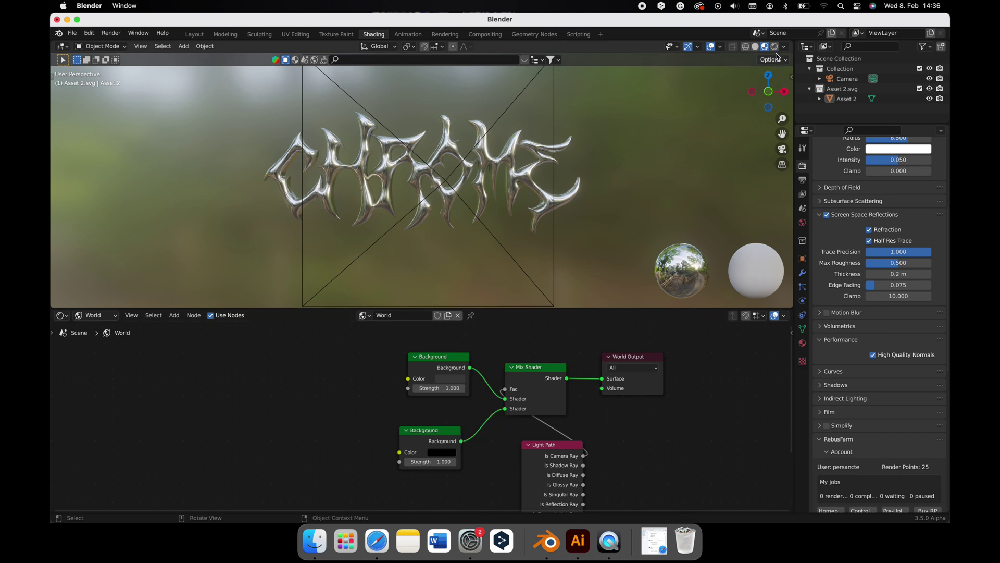
Step: Show the viewport in rendered shading and add an Environment Texture node feeding the upper Background's Color input
key(z)
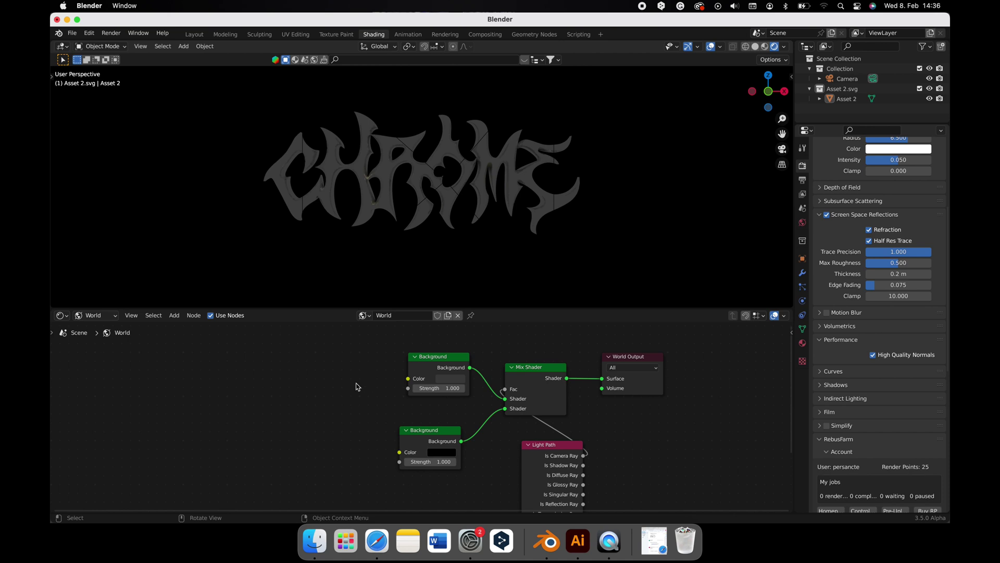
drag(408, 379, 337, 386)
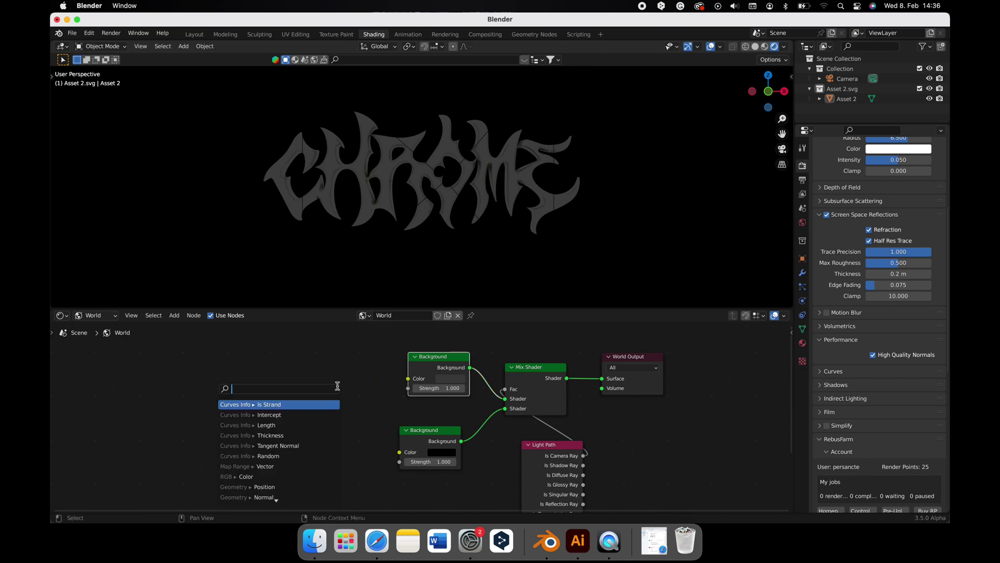
text(ENV)
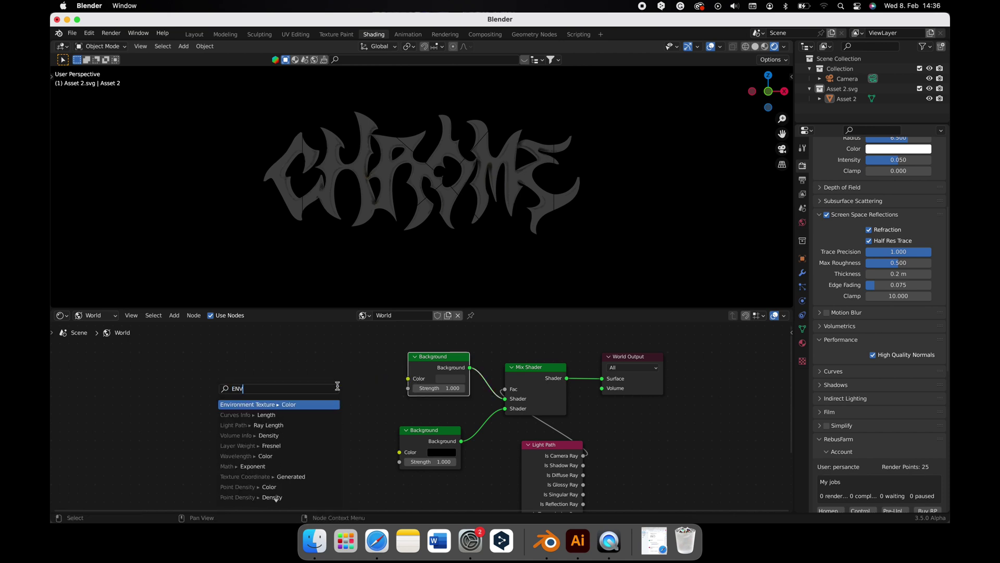
click(317, 404)
click(289, 392)
scroll(222, 423, left, 1)
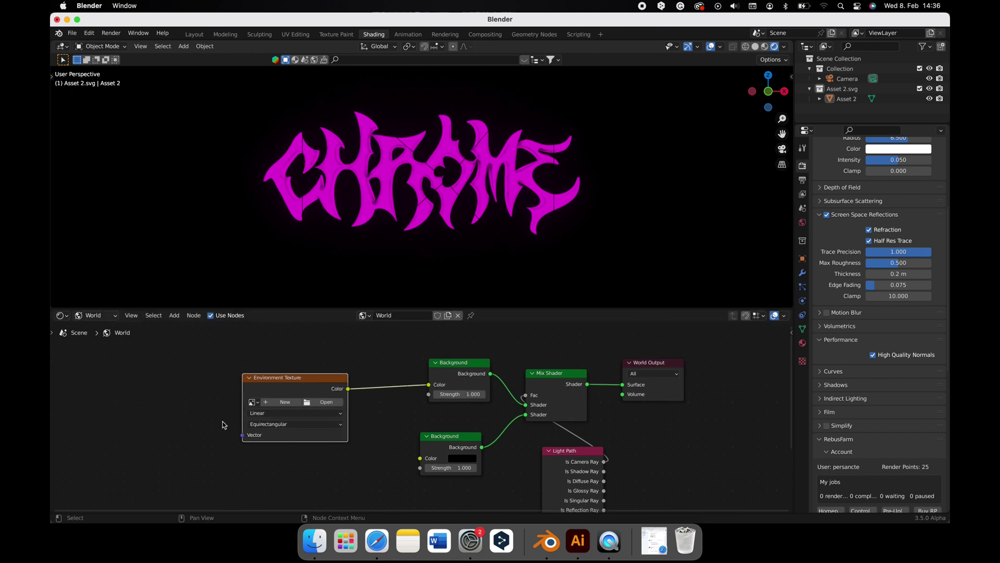
Step: Add a Mapping node feeding the Environment Texture's Vector input, and a Texture Coordinate node whose Generated output feeds the Mapping's Vector
drag(242, 435, 213, 434)
text(MAPP)
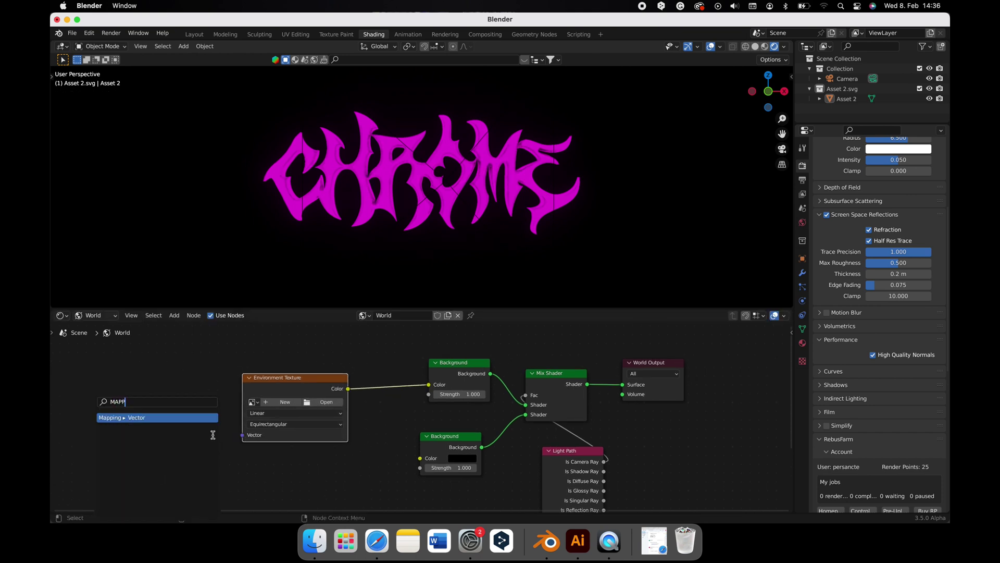
click(204, 417)
click(195, 400)
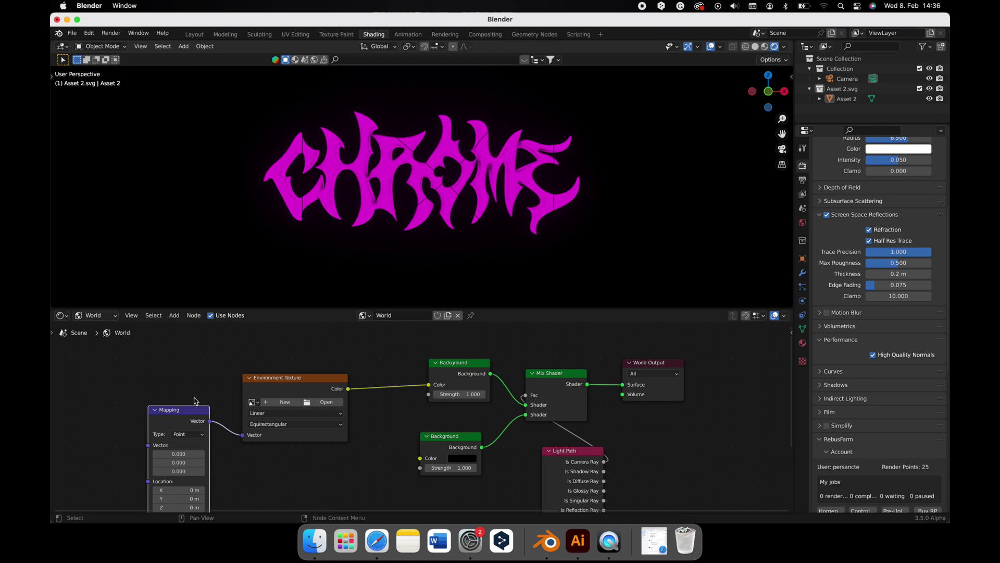
drag(149, 445, 118, 421)
text(COORD)
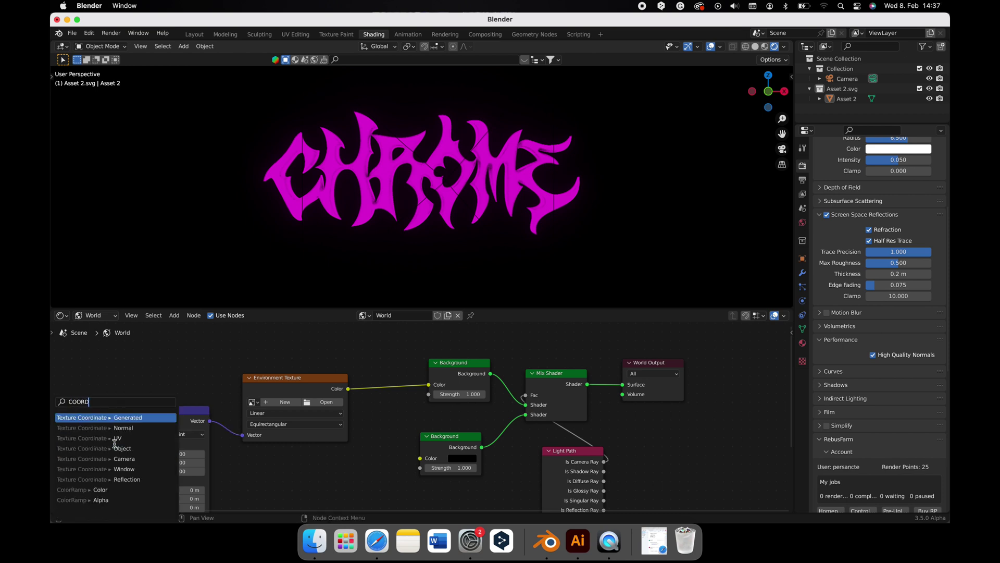
click(93, 417)
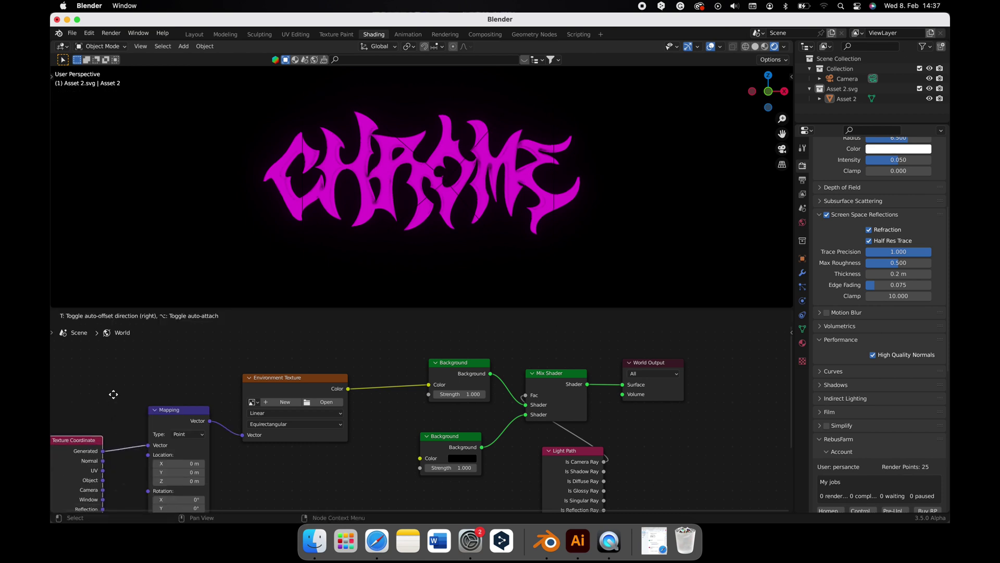
click(119, 412)
Step: Set the Environment Texture's projection to Mirror Ball and load the neon city street photo from the Desktop's Chrome folder
click(332, 424)
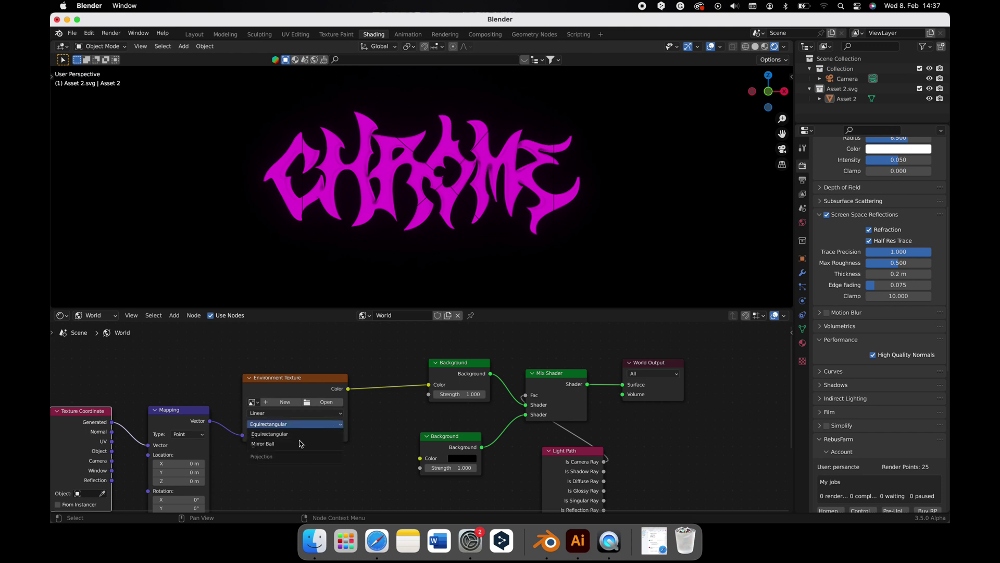
click(301, 449)
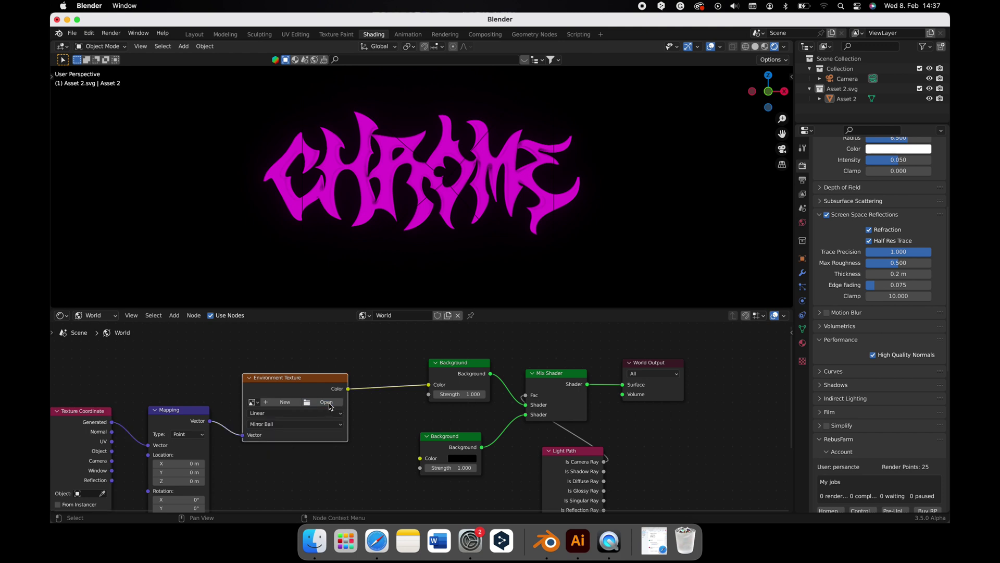
click(337, 403)
click(293, 182)
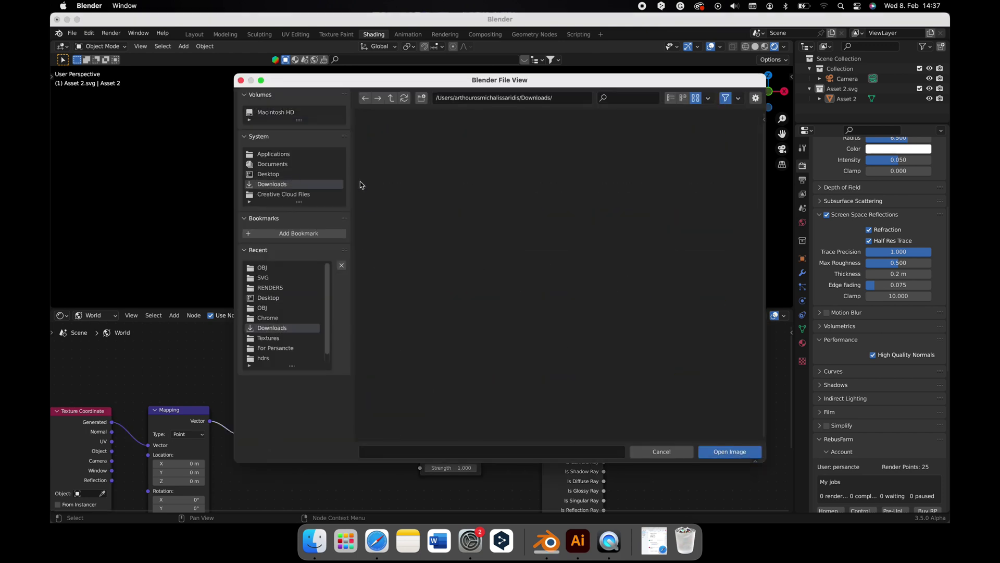
click(318, 175)
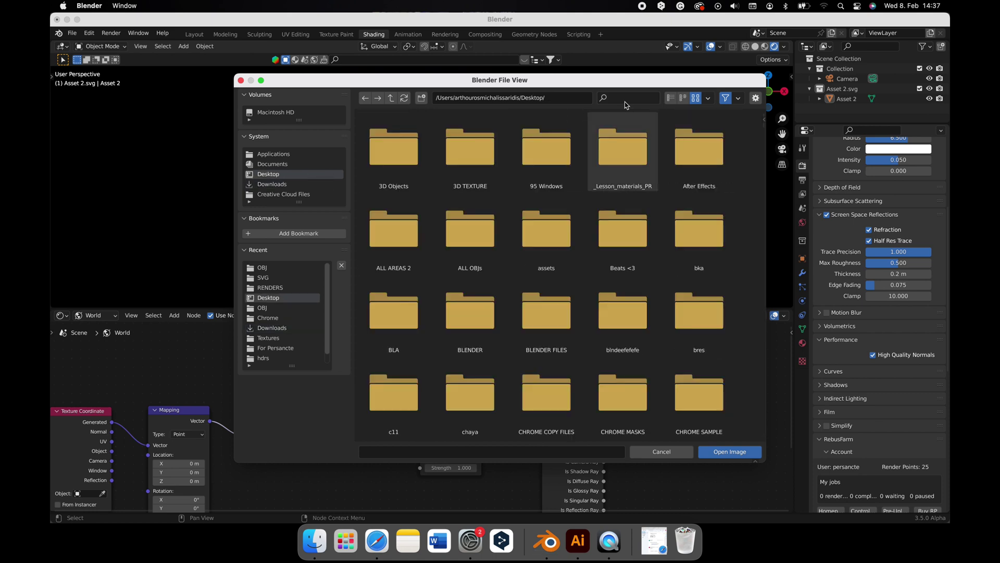
text(CHROME)
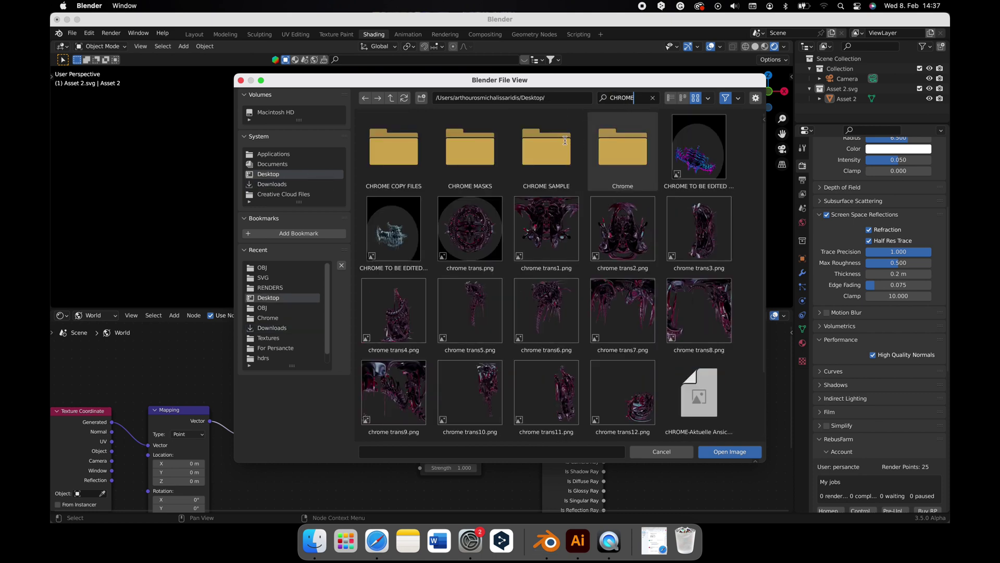
double_click(635, 148)
scroll(421, 257, down, 2)
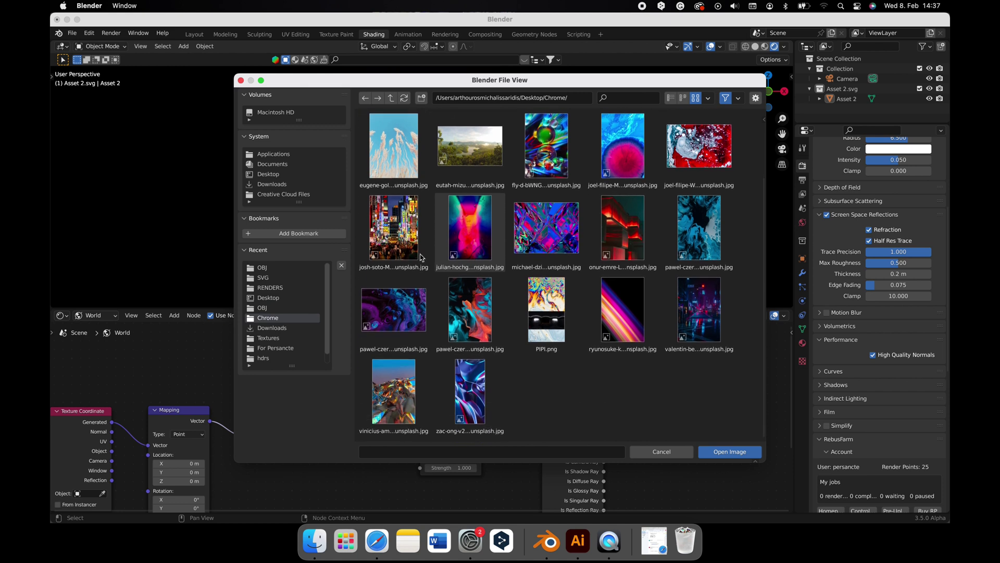
click(390, 248)
scroll(391, 248, up, 1)
key(Return)
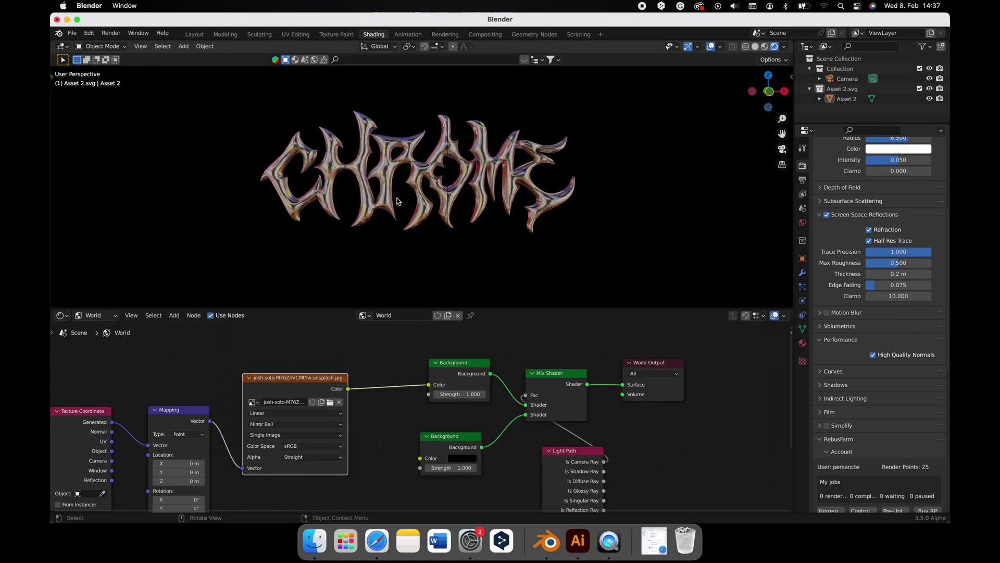
Step: Set the Mapping node's location to X -0.4 m, Y -2.4 m and Z -4.4 m
scroll(282, 428, down, 2)
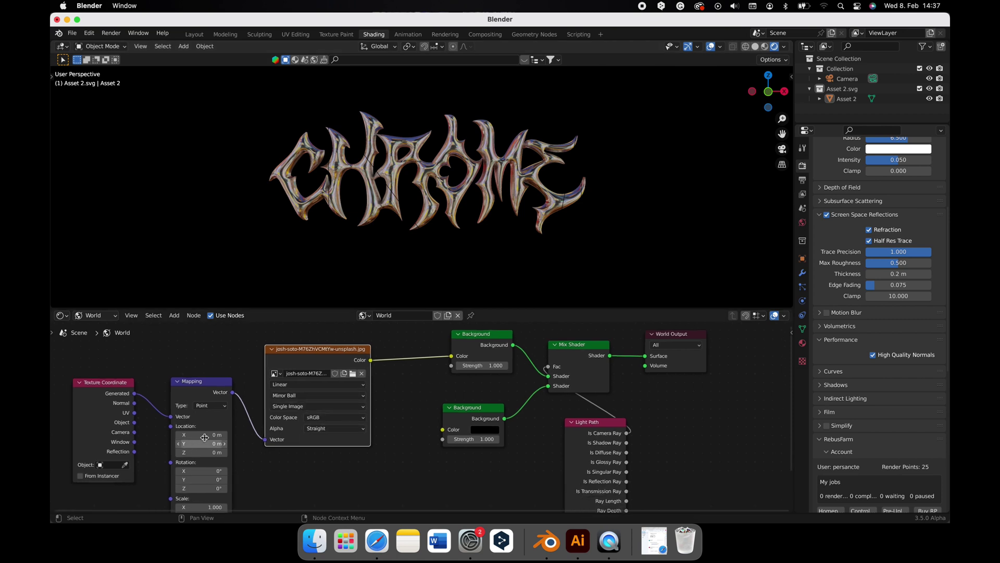
mouse_move(203, 435)
mouse_down()
mouse_move(237, 434)
mouse_move(195, 435)
mouse_move(210, 444)
mouse_move(198, 444)
mouse_move(205, 452)
mouse_up()
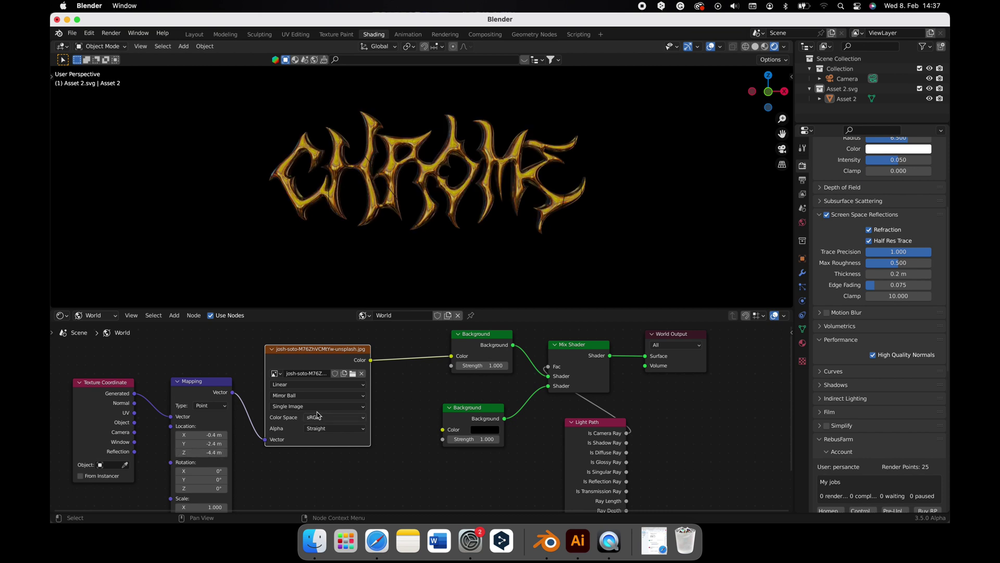
Step: Replace the environment image with the landscape-format red and white abstract JPG from the Chrome folder
click(354, 373)
scroll(415, 386, down, 3)
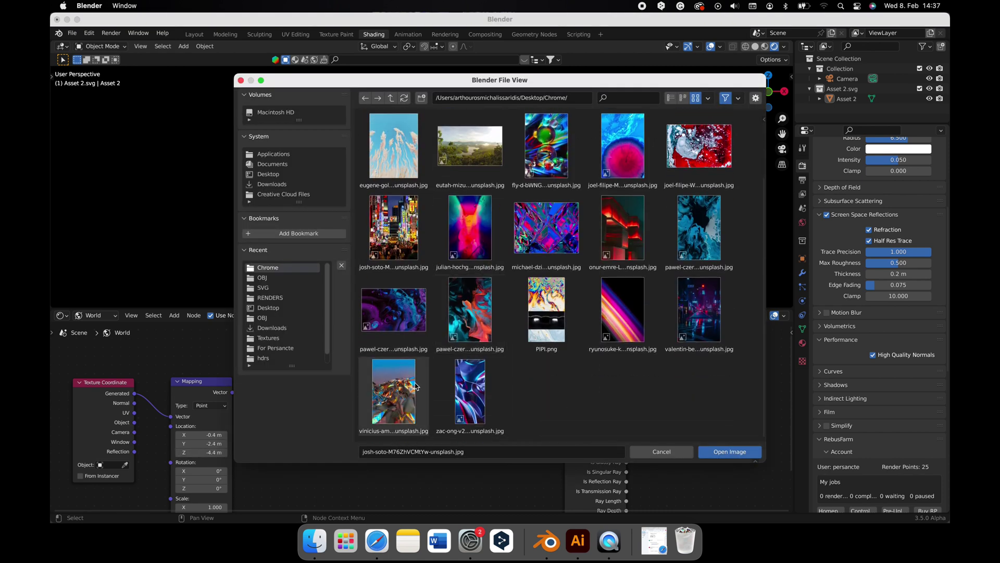
scroll(684, 302, up, 3)
click(691, 220)
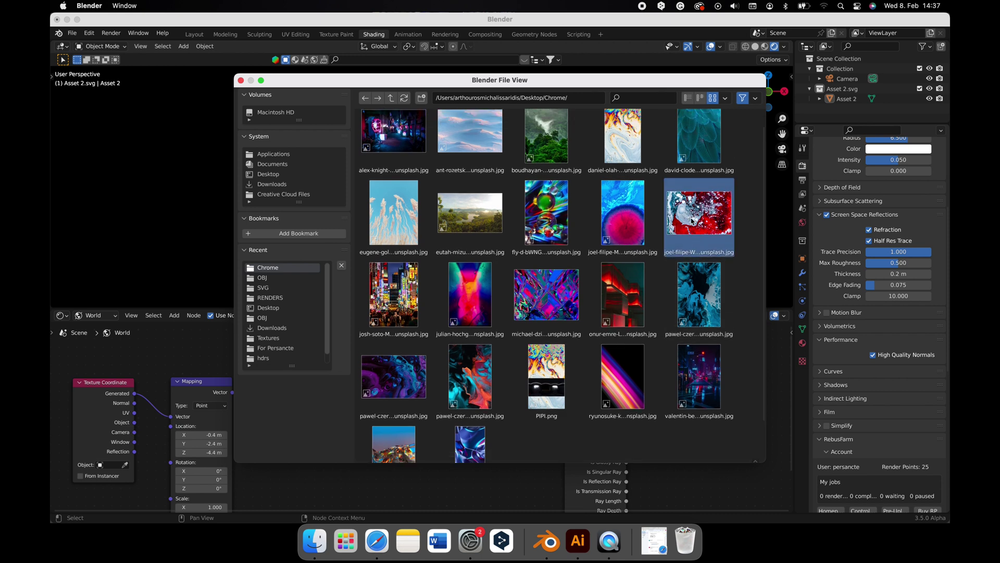
double_click(691, 221)
Step: Set the Mapping node's location to X 0 m, Y 0 m and Z 5.8 m
click(210, 436)
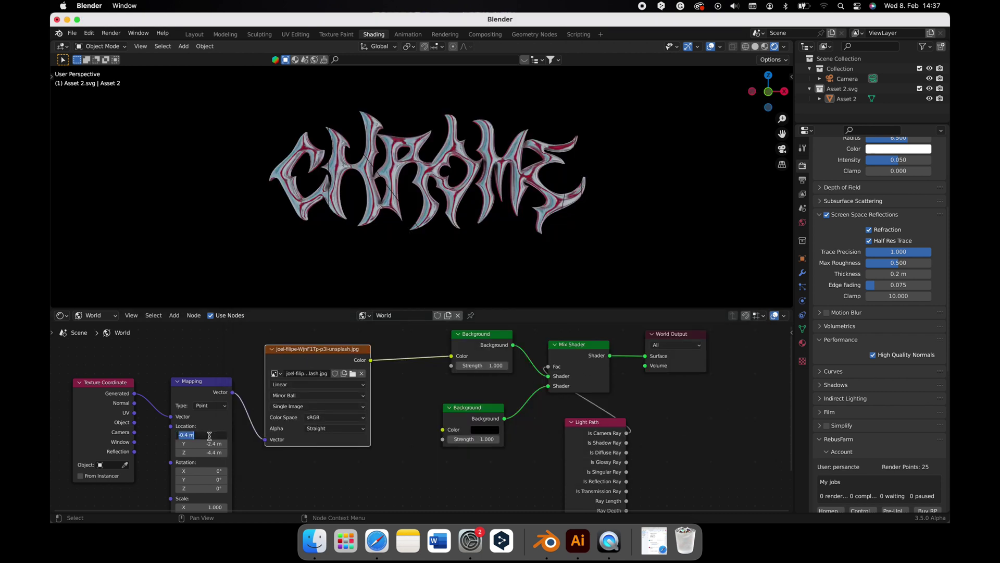
text(0)
key(Tab)
text(0)
key(Tab)
text(-8)
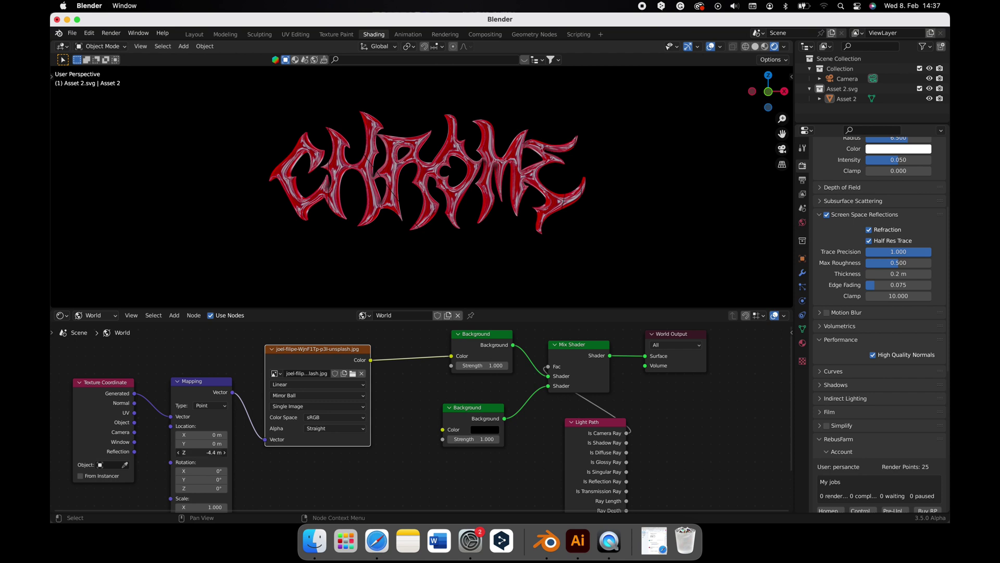
key(Return)
drag(201, 452, 272, 452)
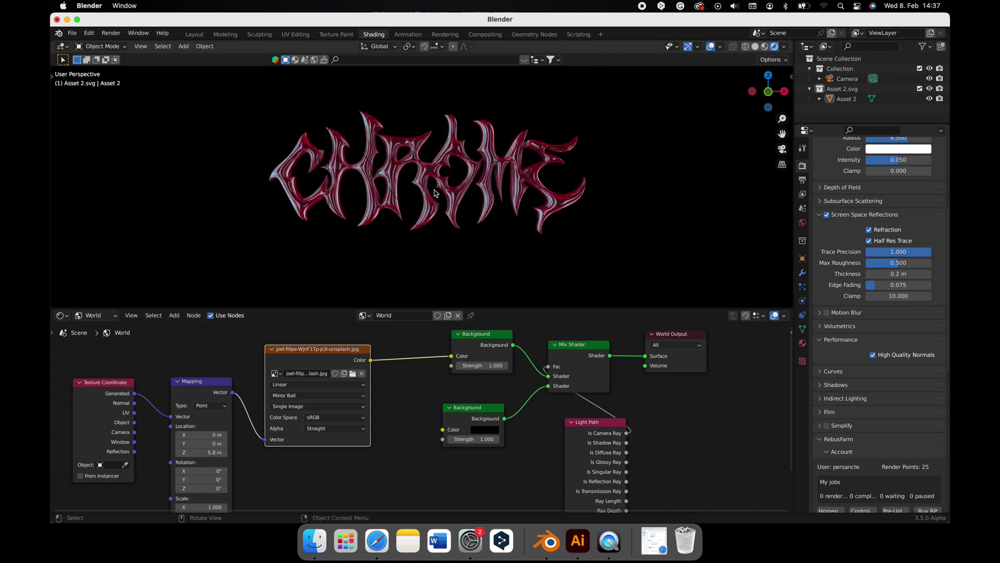
scroll(435, 193, up, 3)
scroll(432, 165, down, 2)
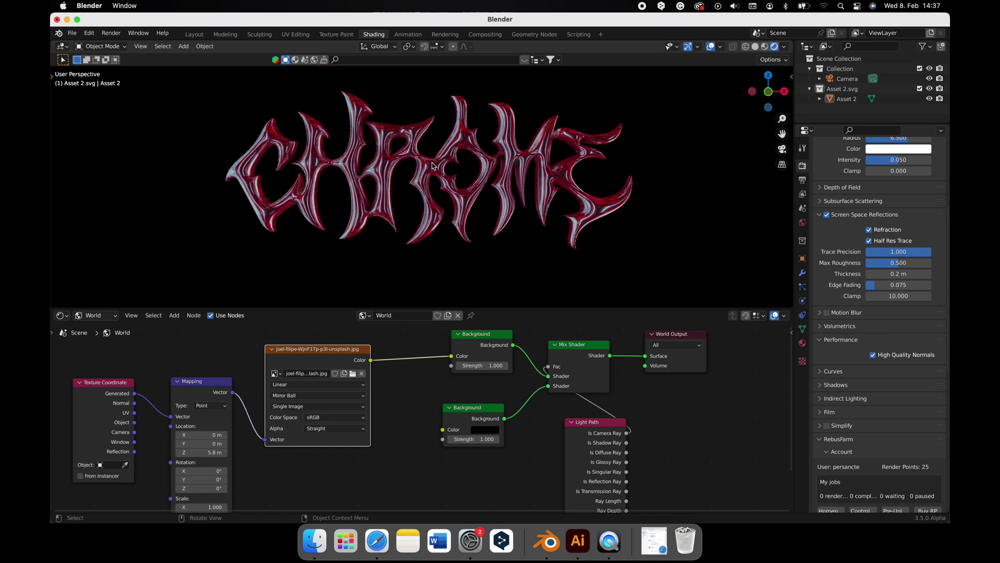
Step: Add a Sun light to the scene and set its X rotation to 102°
click(183, 46)
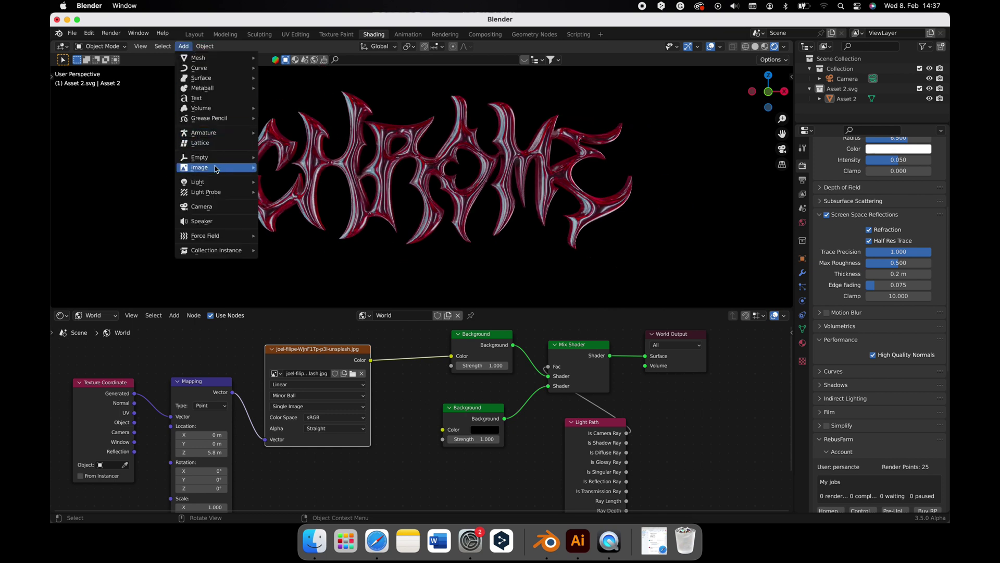
mouse_move(218, 184)
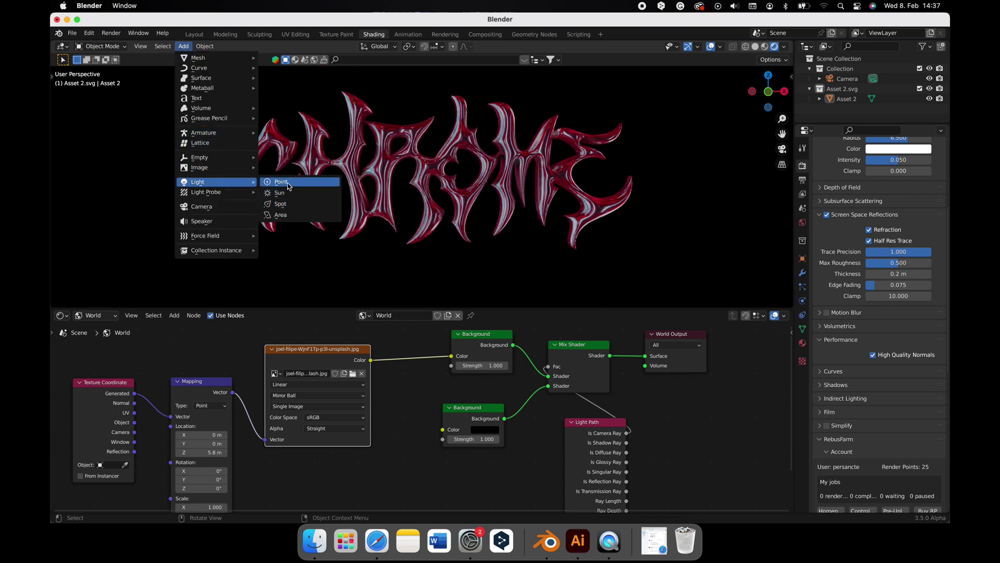
click(289, 194)
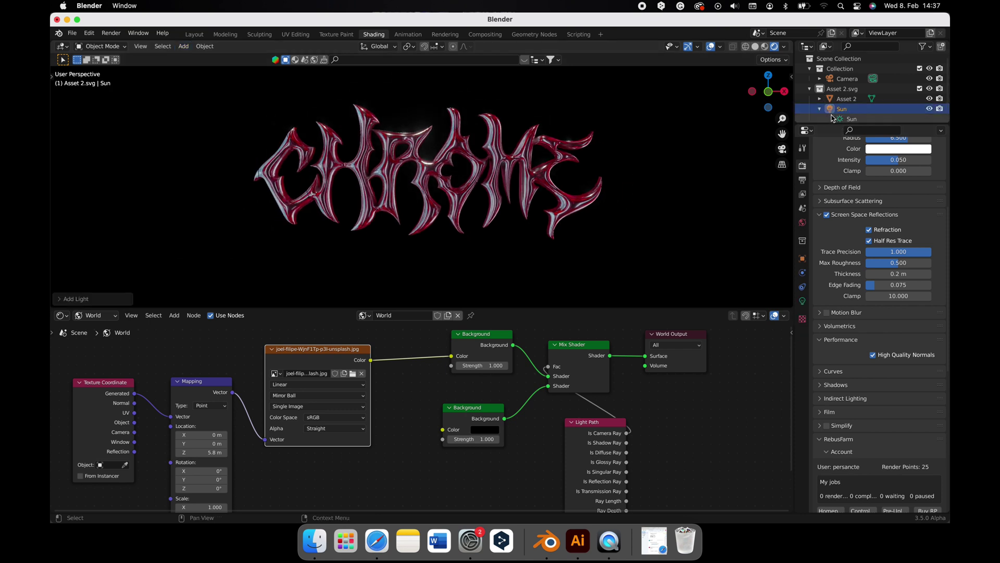
key(n)
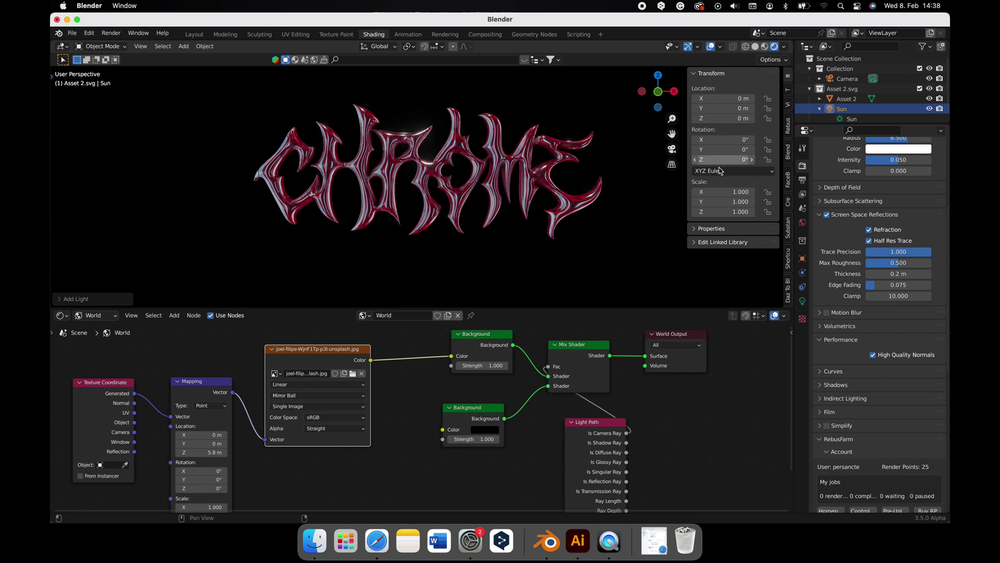
mouse_move(724, 140)
mouse_down()
mouse_move(755, 139)
mouse_move(724, 140)
mouse_up()
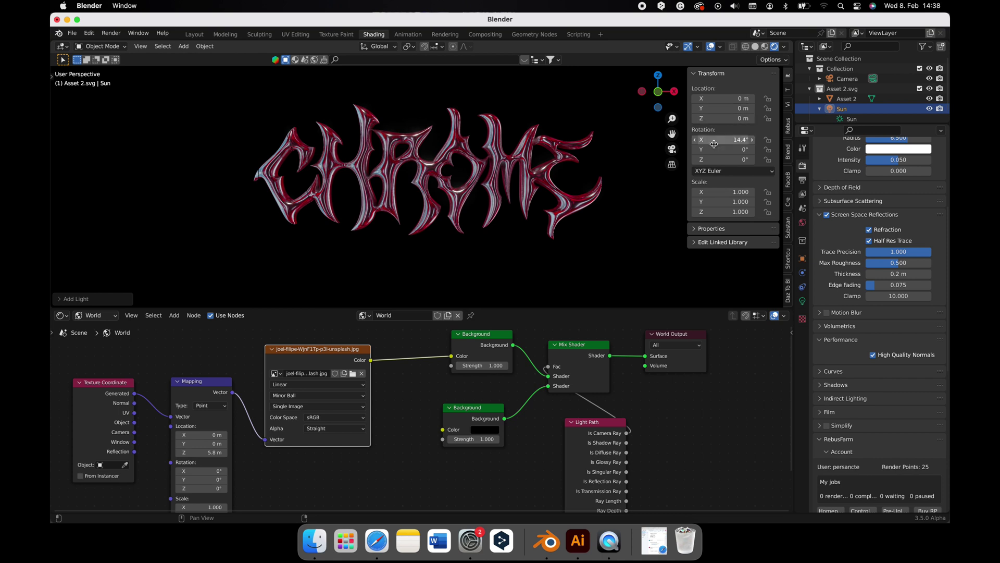
drag(721, 150, 753, 140)
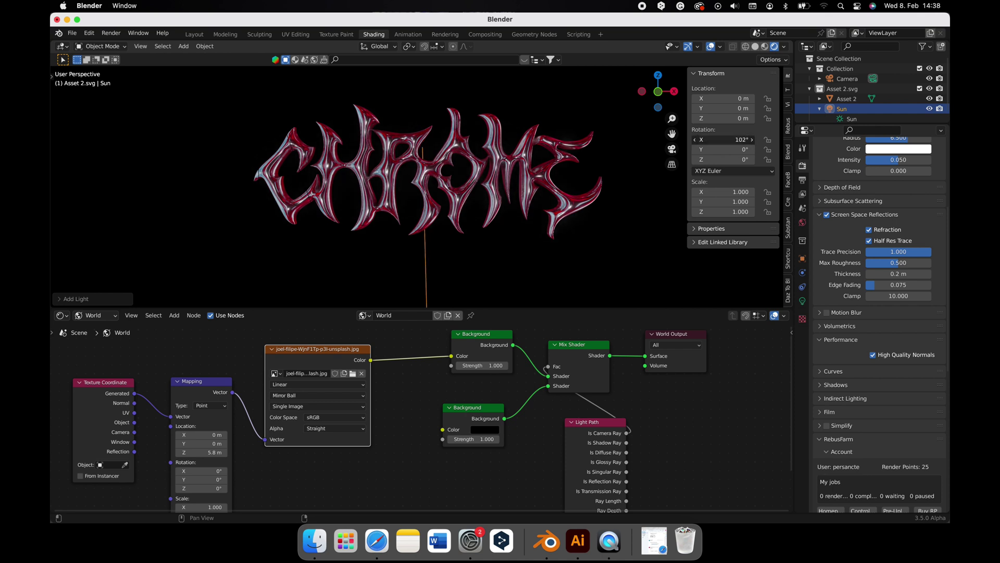
Step: Set the Bloom knee to 0.417 and its threshold to 0 in the render settings, leaving the lettering deselected
click(512, 192)
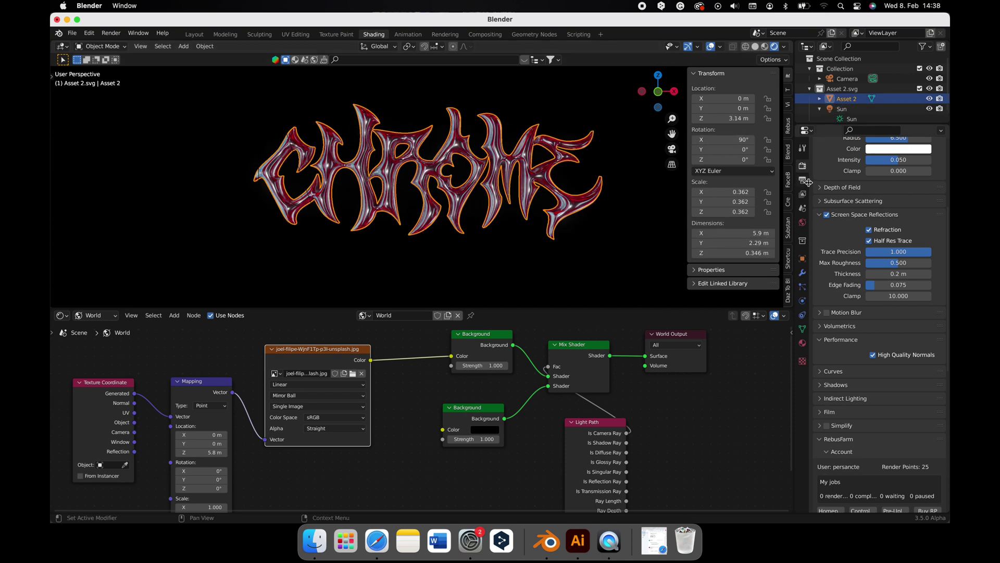
scroll(886, 215, up, 4)
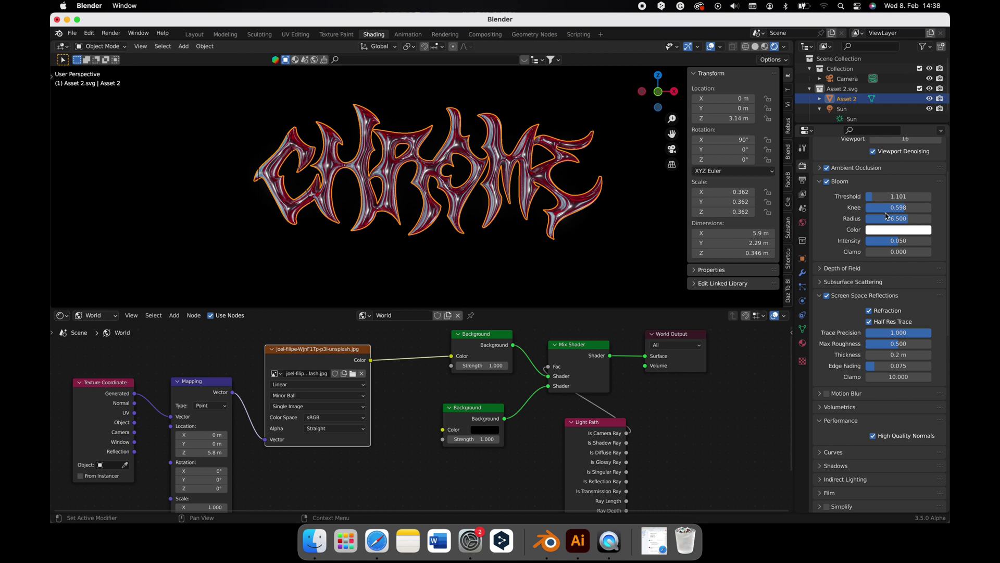
drag(890, 208, 866, 196)
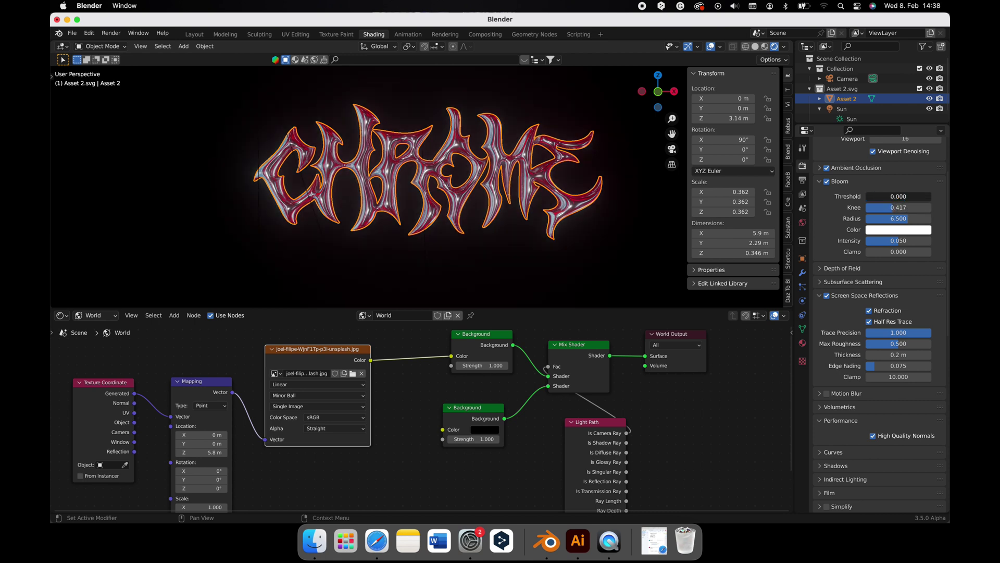
click(631, 230)
Step: View the lettering through the camera and render the image
scroll(631, 230, up, 1)
click(672, 149)
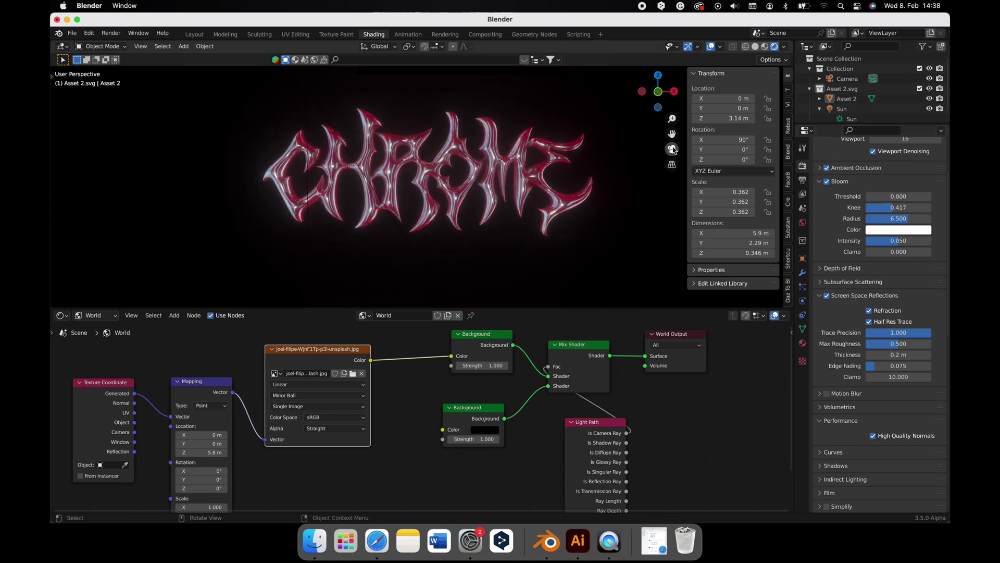
click(111, 33)
click(115, 45)
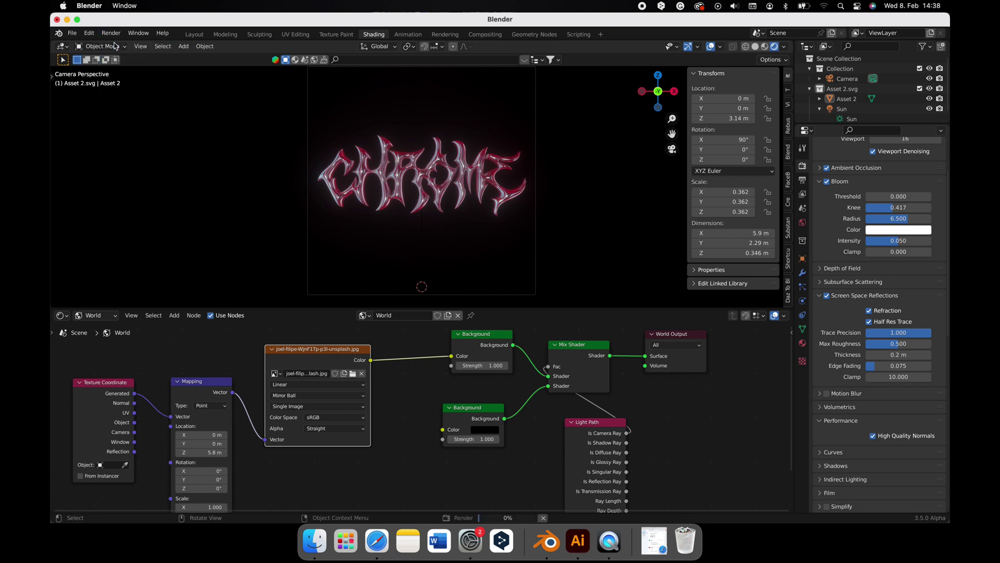